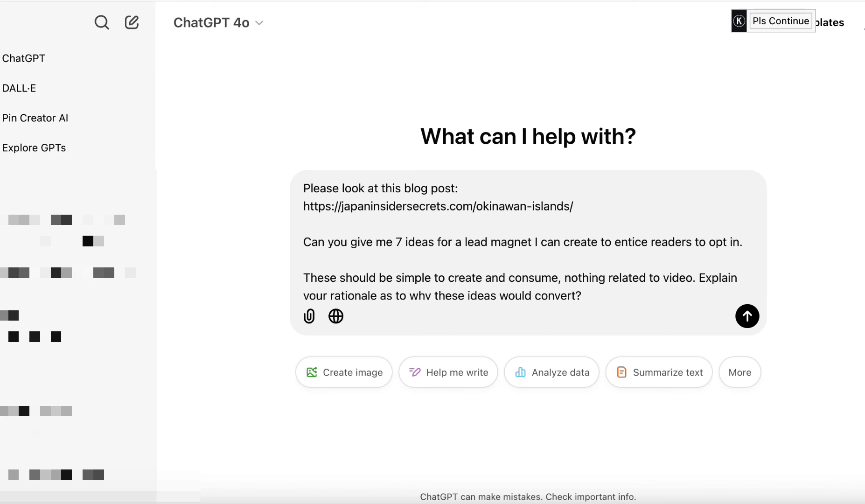
Submit the prepared prompt asking for 7 simple, non-video lead magnet ideas for the Okinawan islands blog post
{"action": "left_click", "coordinate": [748, 318]}
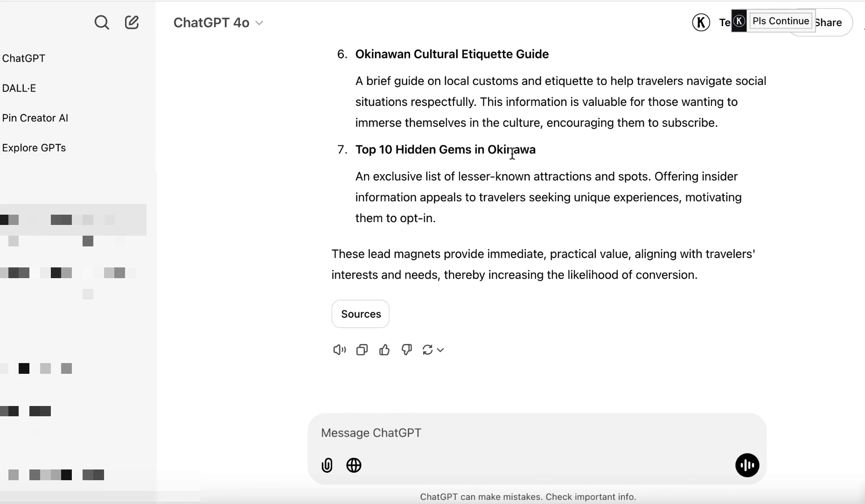
Read through the suggested lead magnet ideas and their rationale, and highlight the title "Top 10 Hidden Gems in Okinawa"
{"action": "scroll", "coordinate": [512, 153], "scroll_direction": "up", "scroll_amount": 3}
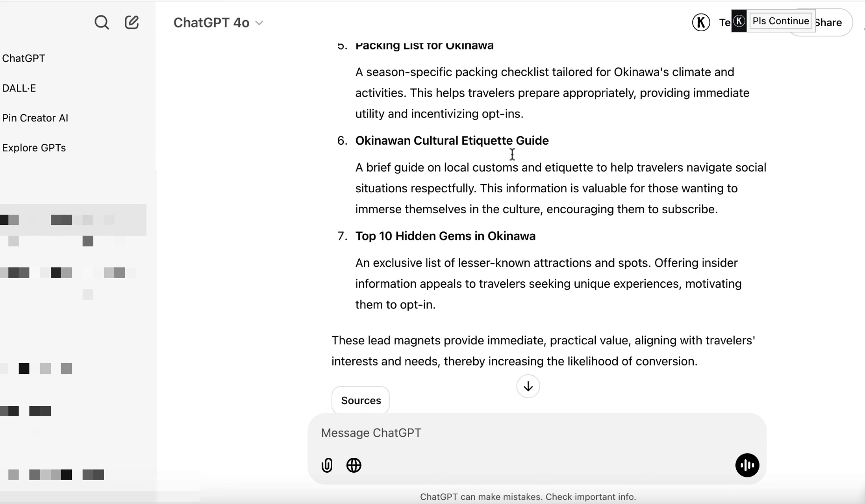
{"action": "scroll", "coordinate": [578, 278], "scroll_direction": "up", "scroll_amount": 3}
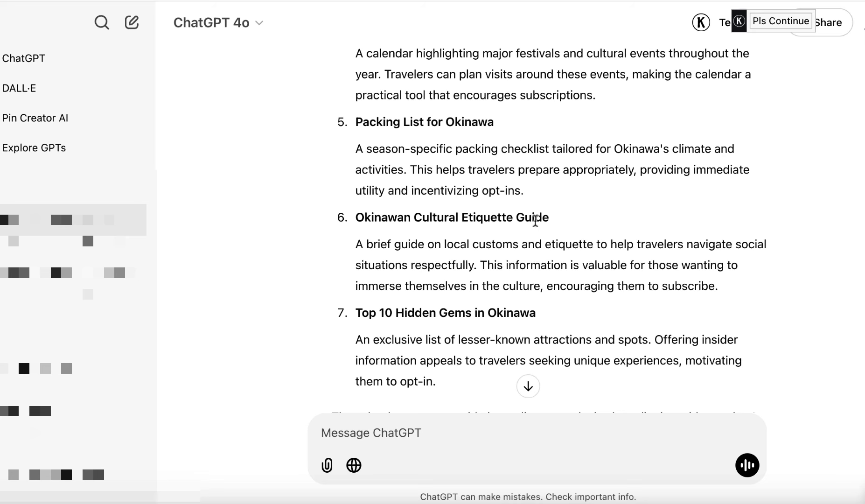
{"action": "scroll", "coordinate": [536, 220], "scroll_direction": "up", "scroll_amount": 4}
{"action": "scroll", "coordinate": [488, 214], "scroll_direction": "up", "scroll_amount": 3}
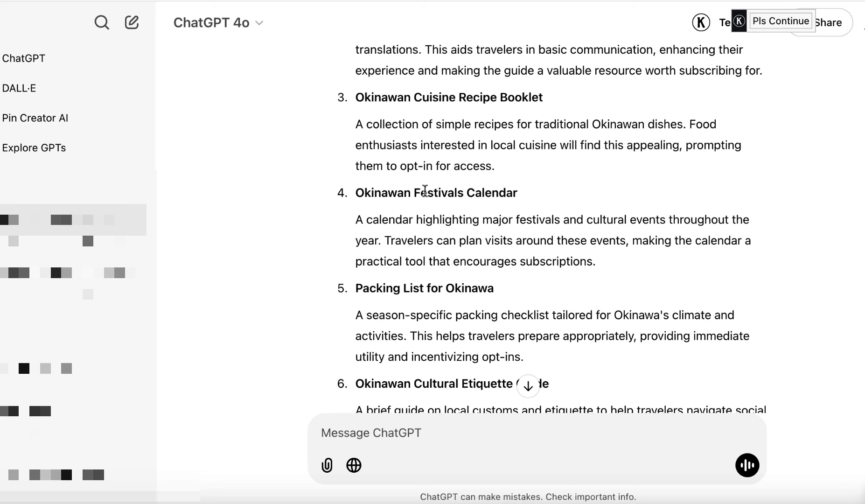
{"action": "scroll", "coordinate": [476, 196], "scroll_direction": "up", "scroll_amount": 4}
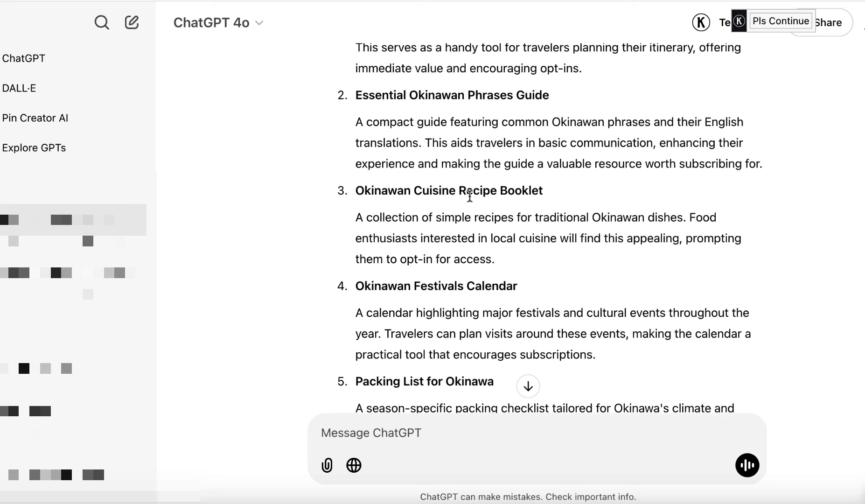
{"action": "scroll", "coordinate": [518, 206], "scroll_direction": "up", "scroll_amount": 4}
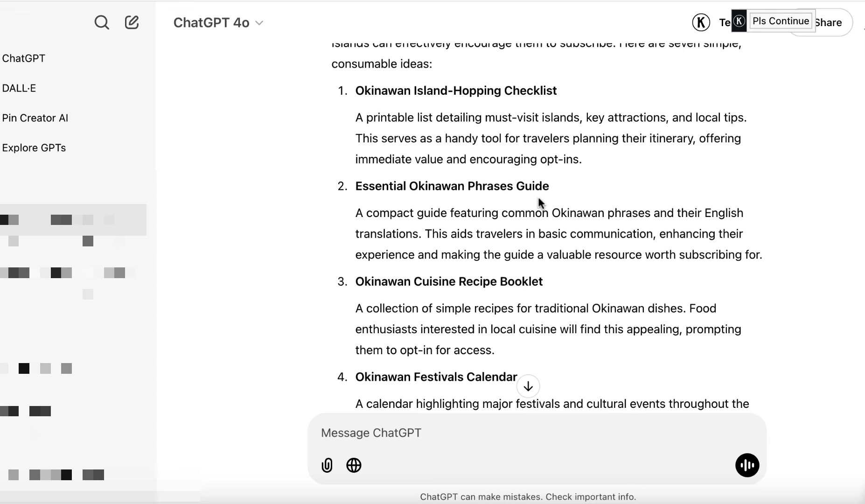
{"action": "scroll", "coordinate": [539, 201], "scroll_direction": "up", "scroll_amount": 3}
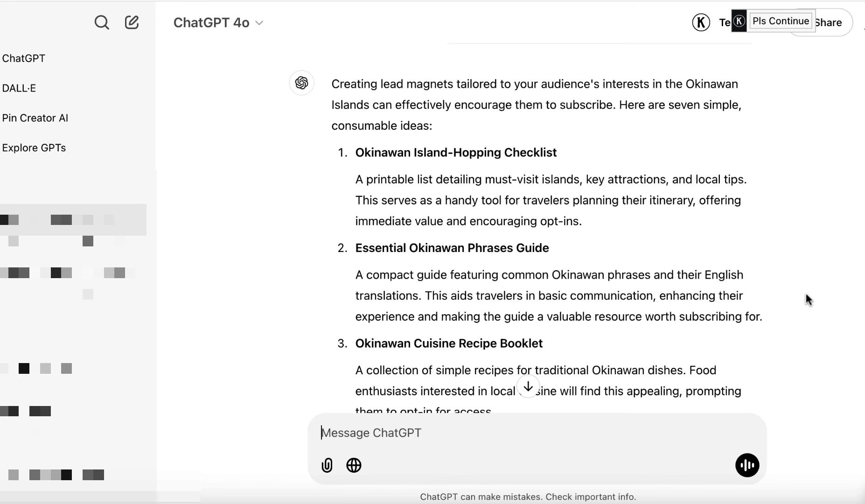
{"action": "scroll", "coordinate": [819, 332], "scroll_direction": "down", "scroll_amount": 6}
{"action": "scroll", "coordinate": [821, 331], "scroll_direction": "down", "scroll_amount": 3}
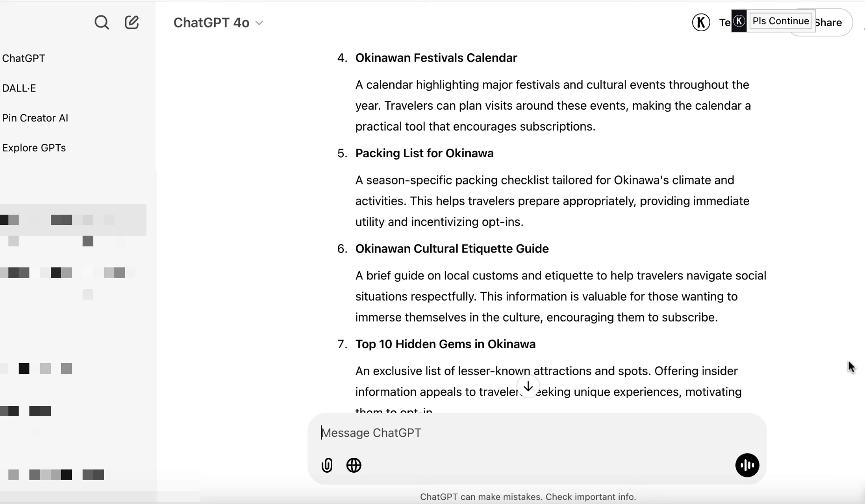
{"action": "scroll", "coordinate": [849, 366], "scroll_direction": "down", "scroll_amount": 3}
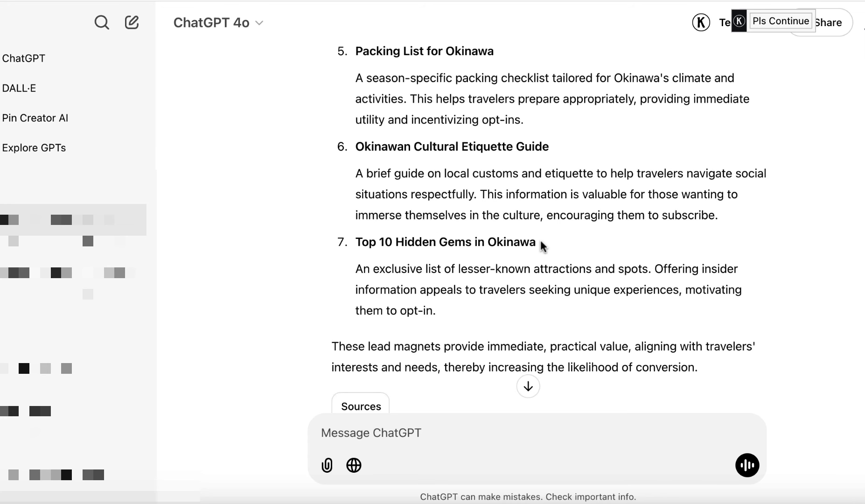
{"action": "left_click_drag", "start_coordinate": [542, 245], "coordinate": [357, 239]}
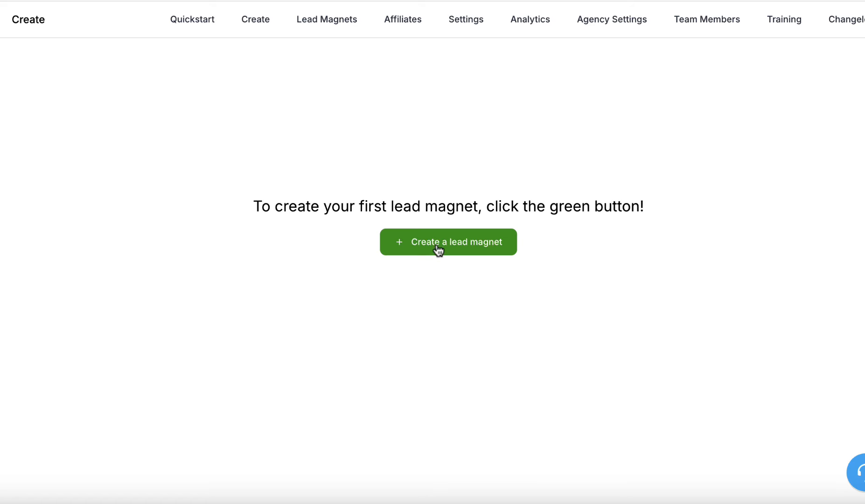
In the lead magnet builder, start a new lead magnet named "Hidden Gems in Okinawa" with category Japan and the 10-Point Listicle template
{"action": "left_click", "coordinate": [423, 241]}
{"action": "type", "text": "Hidden Gems in Okinawa"}
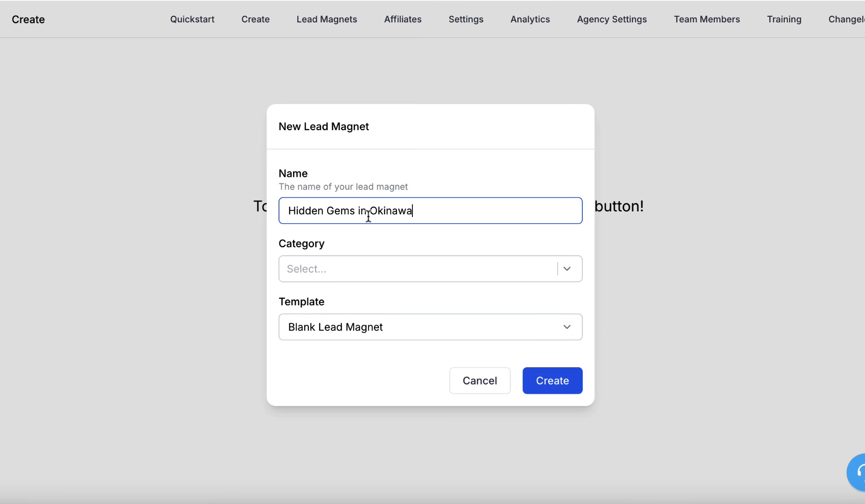
{"action": "left_click", "coordinate": [513, 261]}
{"action": "left_click", "coordinate": [414, 295]}
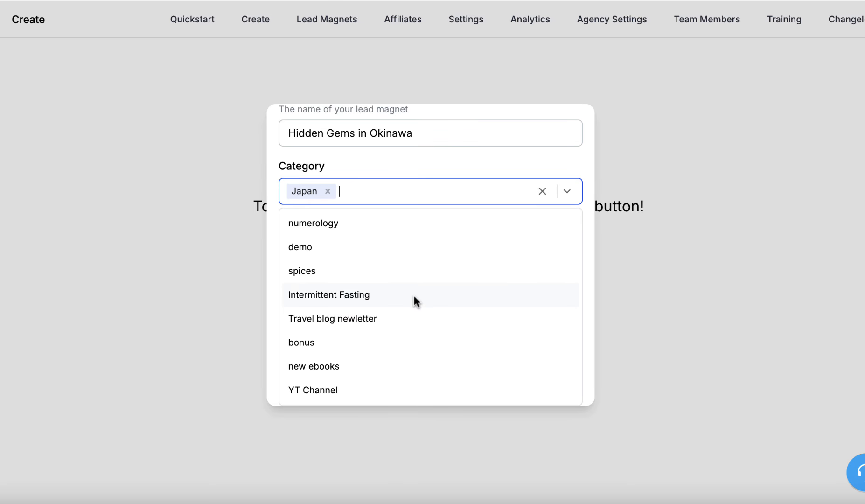
{"action": "left_click", "coordinate": [272, 320]}
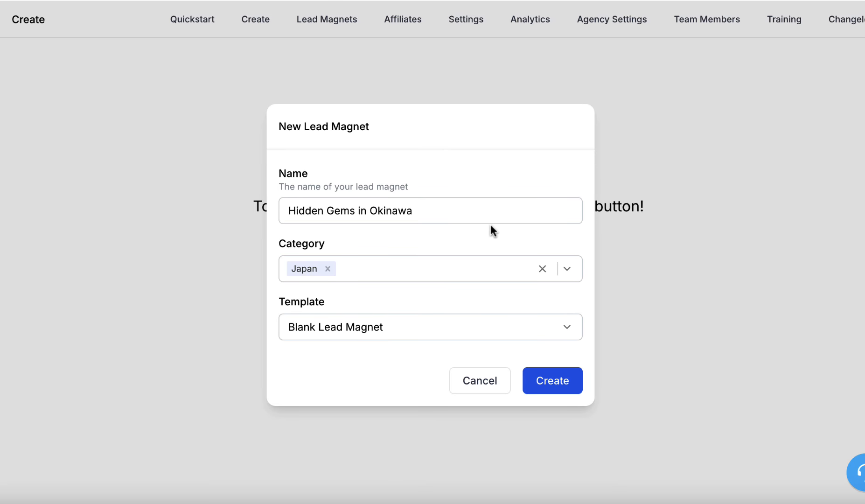
{"action": "left_click", "coordinate": [396, 326]}
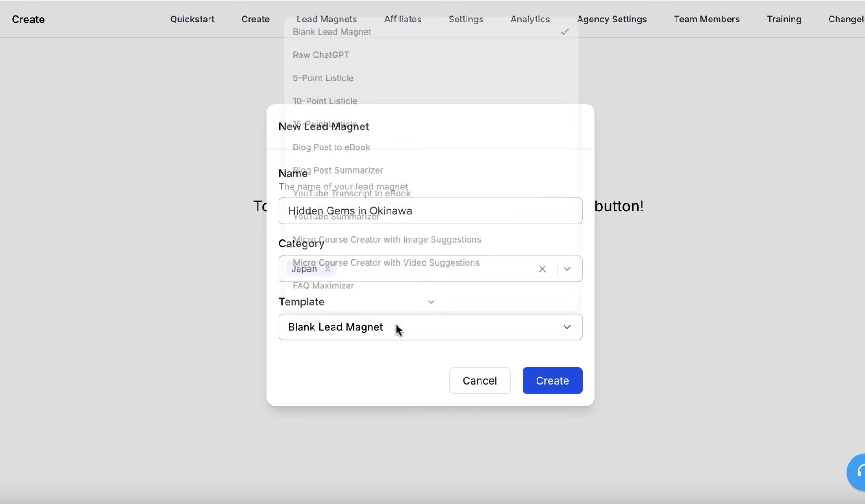
{"action": "left_click", "coordinate": [362, 93]}
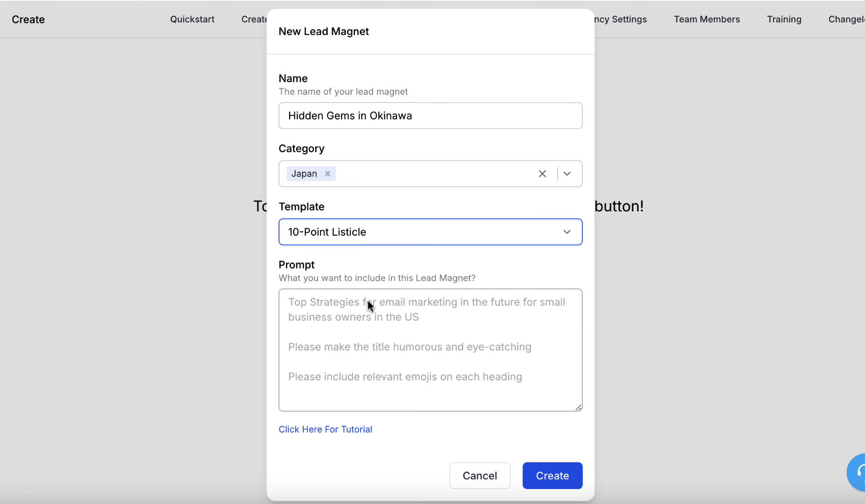
Paste the prompt for the 10-item guide "10 Hidden Gems in Okinawa", check its wording, and create the lead magnet
{"action": "left_click", "coordinate": [427, 309]}
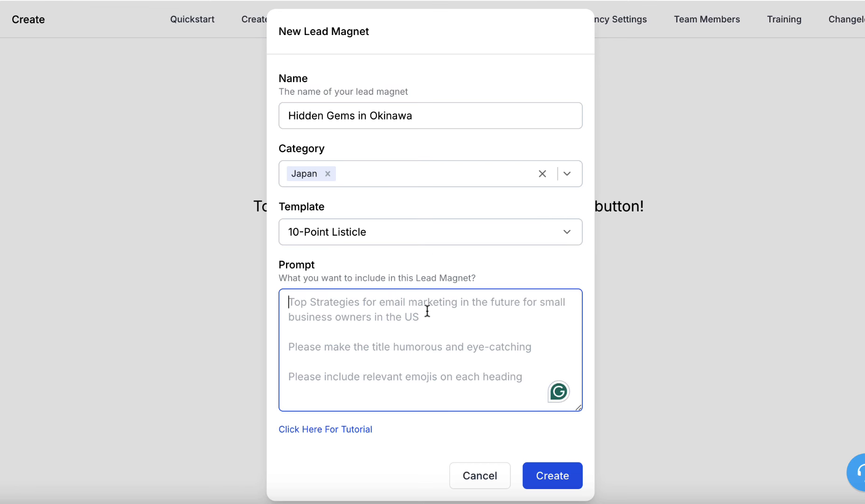
{"action": "key", "text": "ctrl+v"}
{"action": "scroll", "coordinate": [427, 309], "scroll_direction": "up", "scroll_amount": 3}
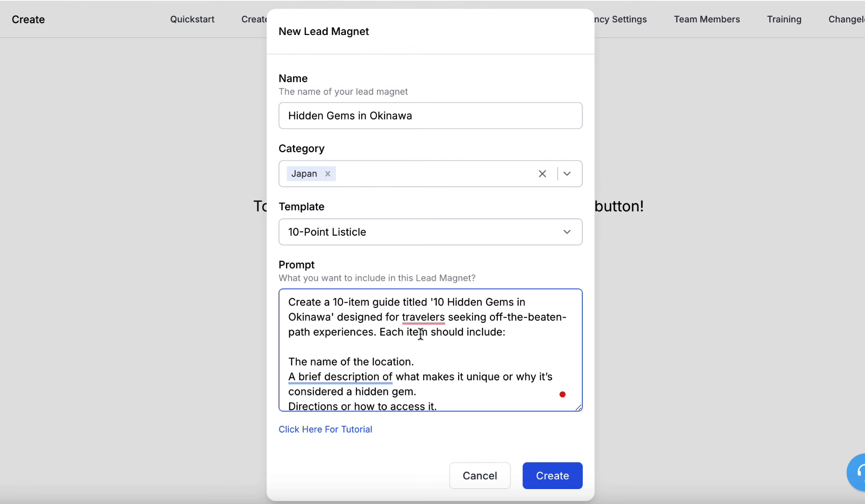
{"action": "scroll", "coordinate": [423, 345], "scroll_direction": "down", "scroll_amount": 1}
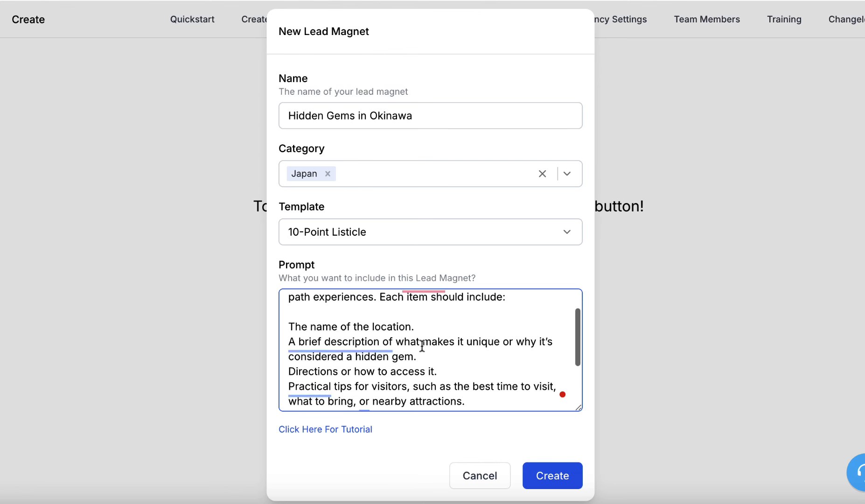
{"action": "scroll", "coordinate": [419, 323], "scroll_direction": "down", "scroll_amount": 1}
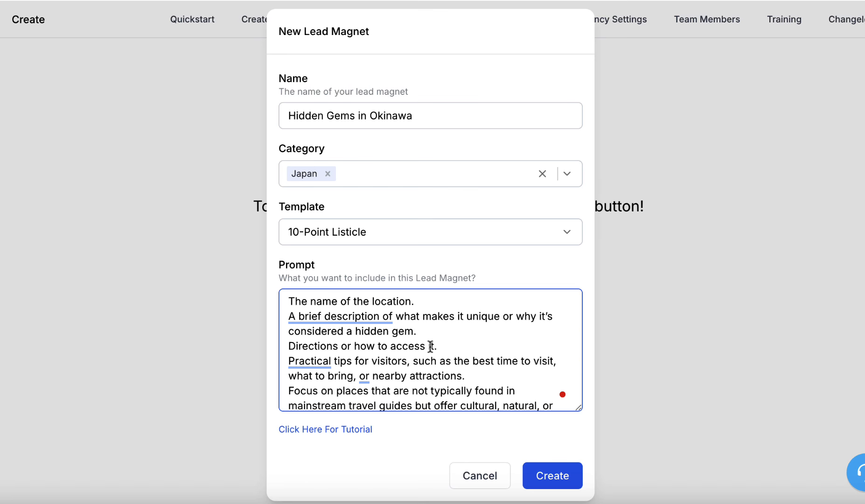
{"action": "scroll", "coordinate": [430, 346], "scroll_direction": "down", "scroll_amount": 1}
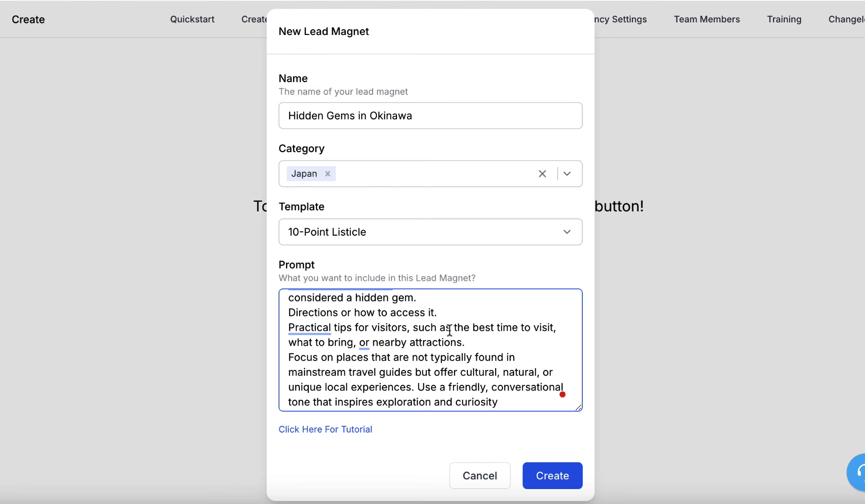
{"action": "scroll", "coordinate": [448, 336], "scroll_direction": "down", "scroll_amount": 1}
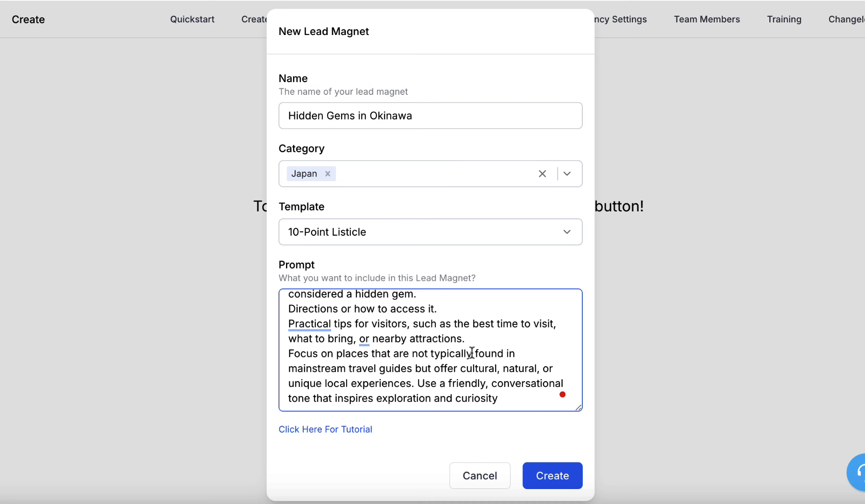
{"action": "left_click", "coordinate": [551, 476]}
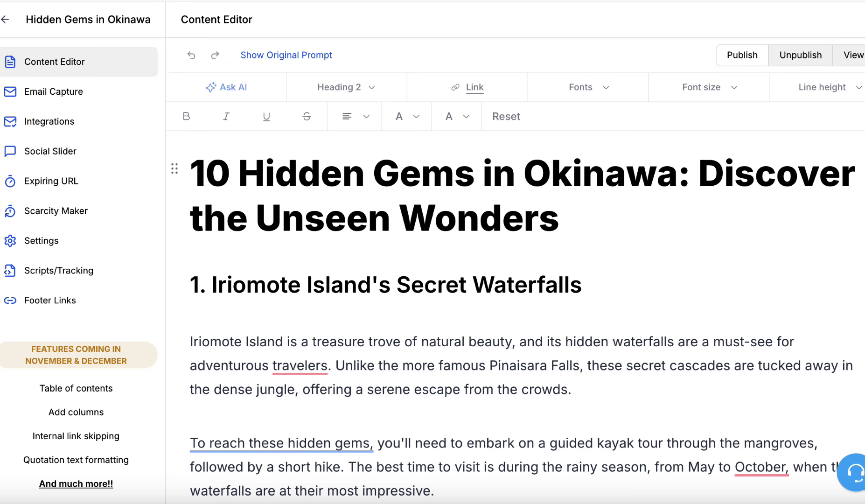
Skim the generated guide and center-align its title "10 Hidden Gems in Okinawa: Discover the Unseen Wonders"
{"action": "scroll", "coordinate": [604, 253], "scroll_direction": "down", "scroll_amount": 12}
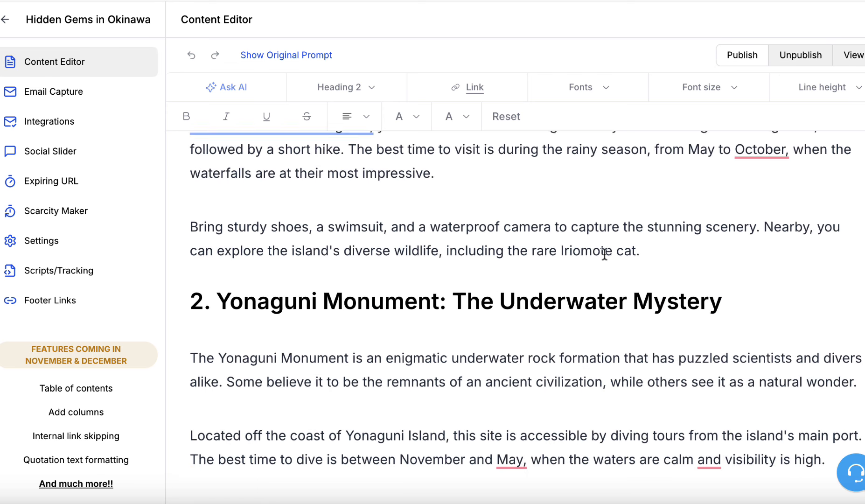
{"action": "scroll", "coordinate": [604, 254], "scroll_direction": "down", "scroll_amount": 12}
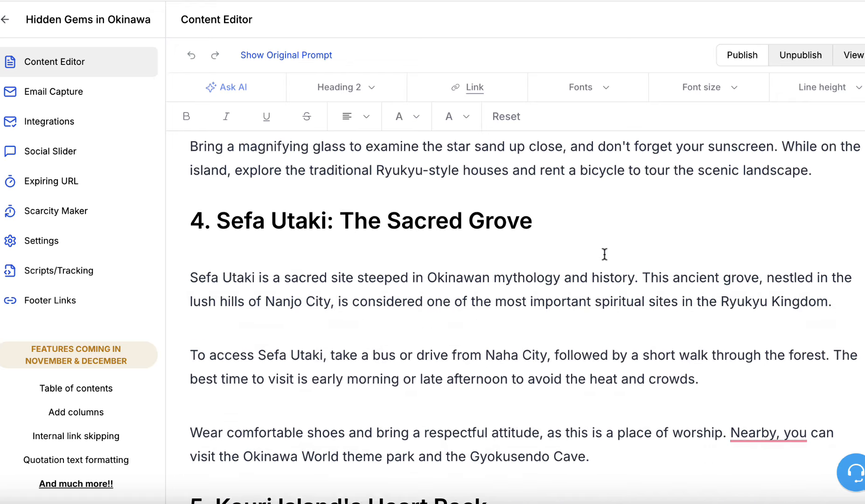
{"action": "scroll", "coordinate": [604, 253], "scroll_direction": "down", "scroll_amount": 12}
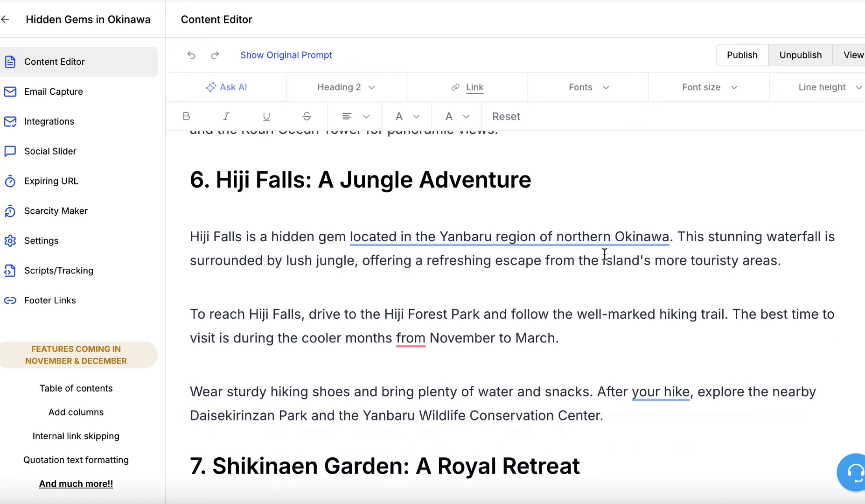
{"action": "scroll", "coordinate": [604, 253], "scroll_direction": "up", "scroll_amount": 20}
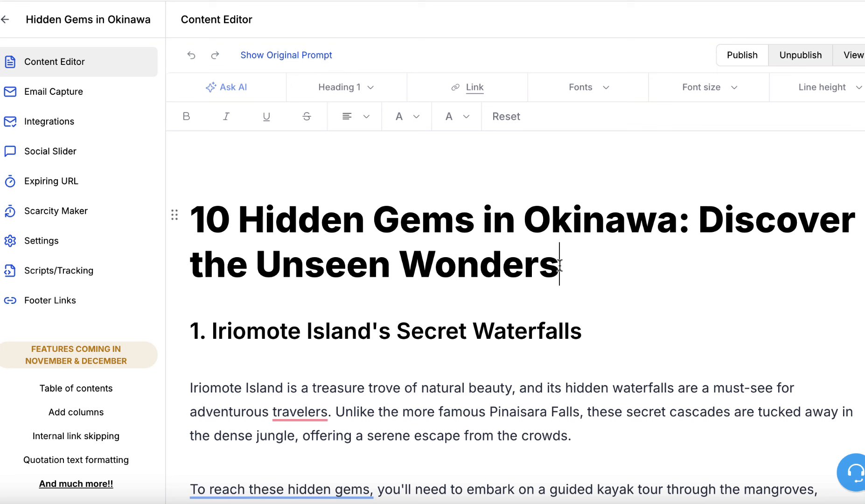
{"action": "left_click_drag", "start_coordinate": [559, 265], "coordinate": [195, 219]}
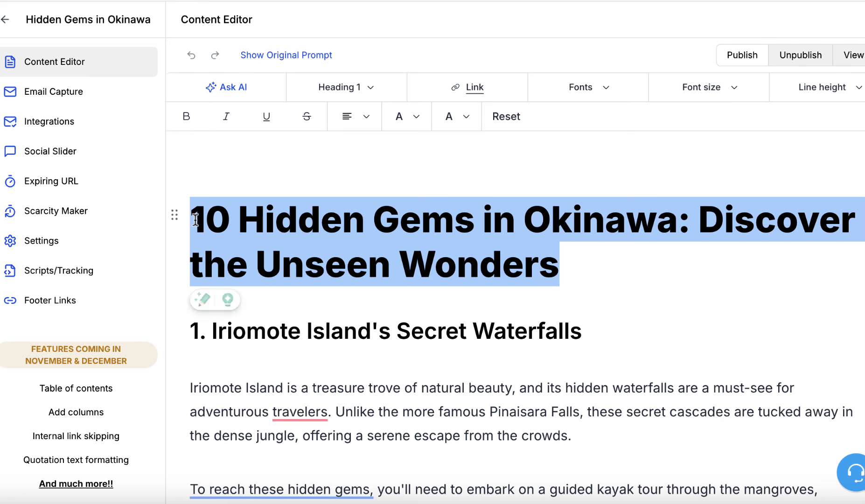
{"action": "left_click", "coordinate": [366, 117]}
{"action": "left_click", "coordinate": [391, 152]}
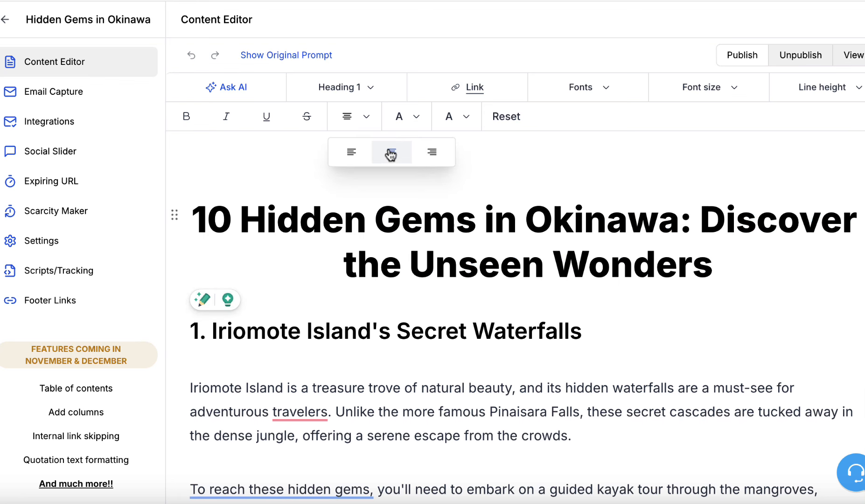
{"action": "left_click", "coordinate": [534, 368]}
{"action": "left_click", "coordinate": [535, 387]}
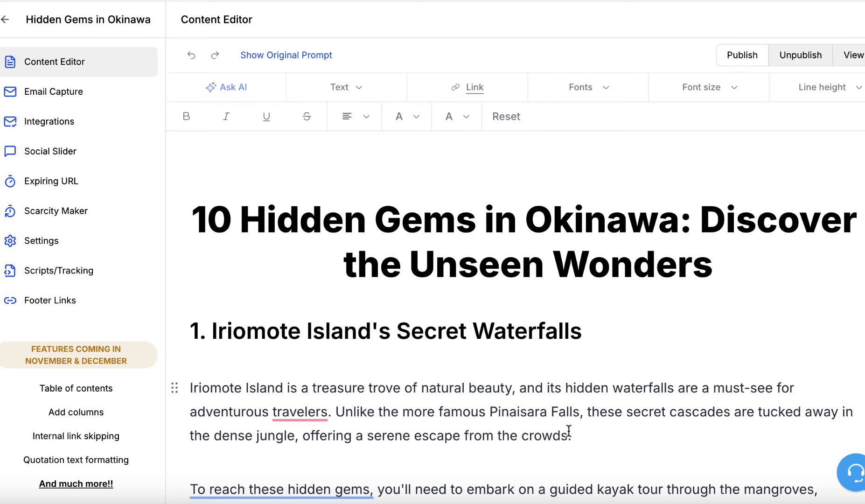
Generate a longer AI version of the first paragraph under "Iriomote Island's Secret Waterfalls" and discard the suggestion
{"action": "scroll", "coordinate": [573, 435], "scroll_direction": "down", "scroll_amount": 3}
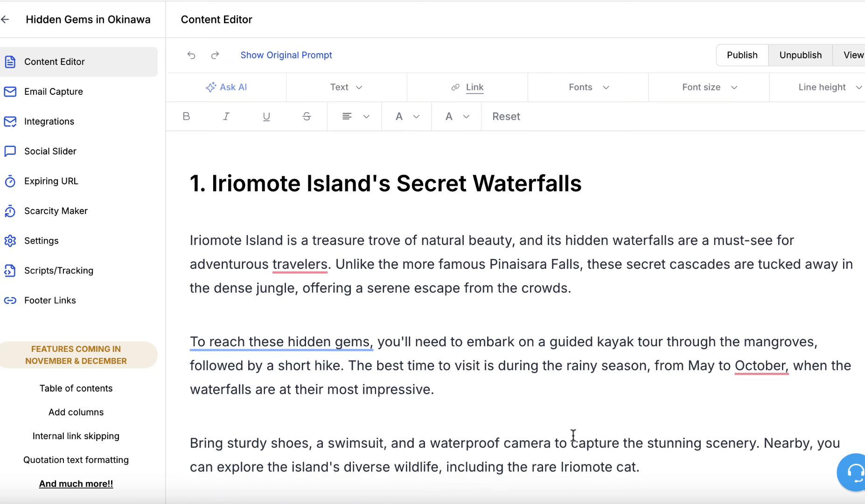
{"action": "left_click_drag", "start_coordinate": [577, 288], "coordinate": [190, 246]}
{"action": "left_click", "coordinate": [233, 87]}
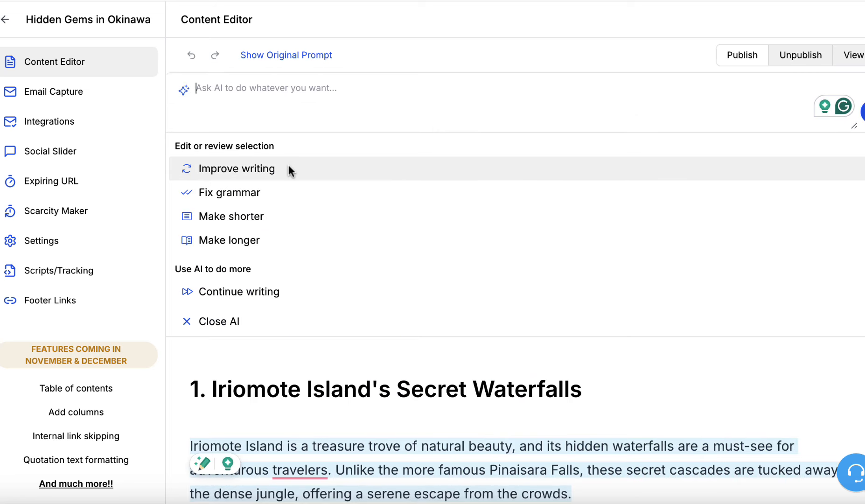
{"action": "left_click", "coordinate": [256, 240]}
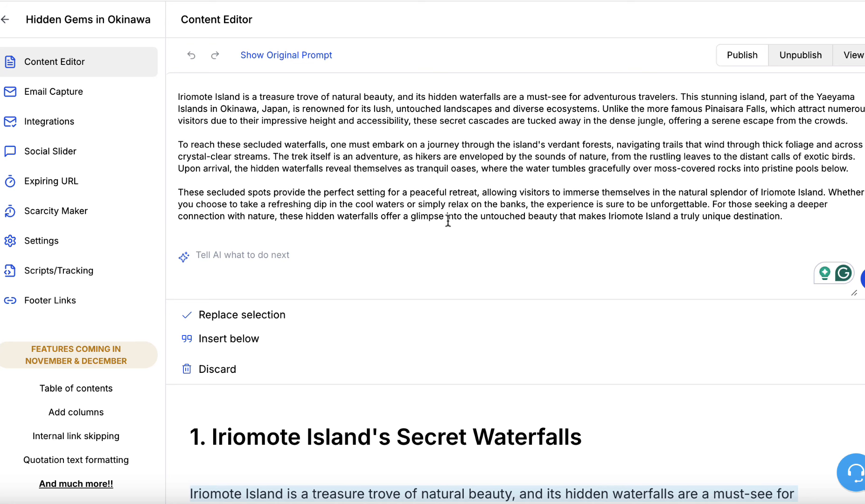
{"action": "left_click", "coordinate": [194, 369]}
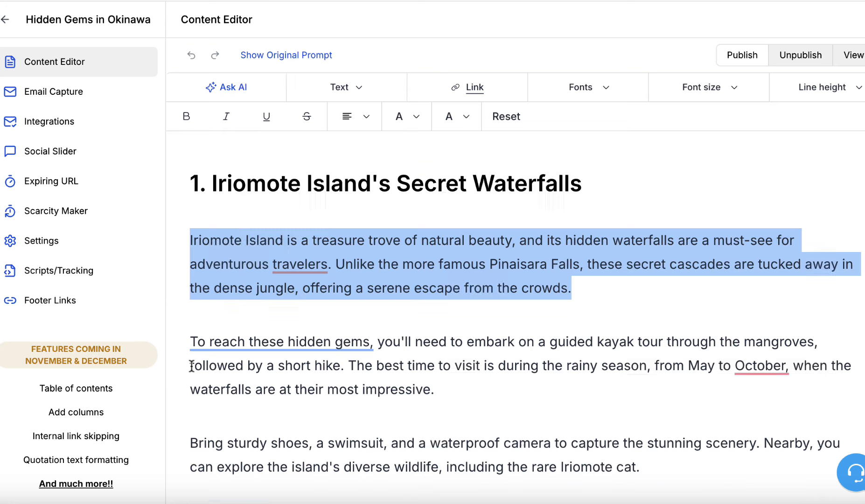
Improve the writing of the second paragraph under "Iriomote Island's Secret Waterfalls" with AI and replace the original with the result
{"action": "scroll", "coordinate": [392, 304], "scroll_direction": "down", "scroll_amount": 1}
{"action": "left_click", "coordinate": [392, 304]}
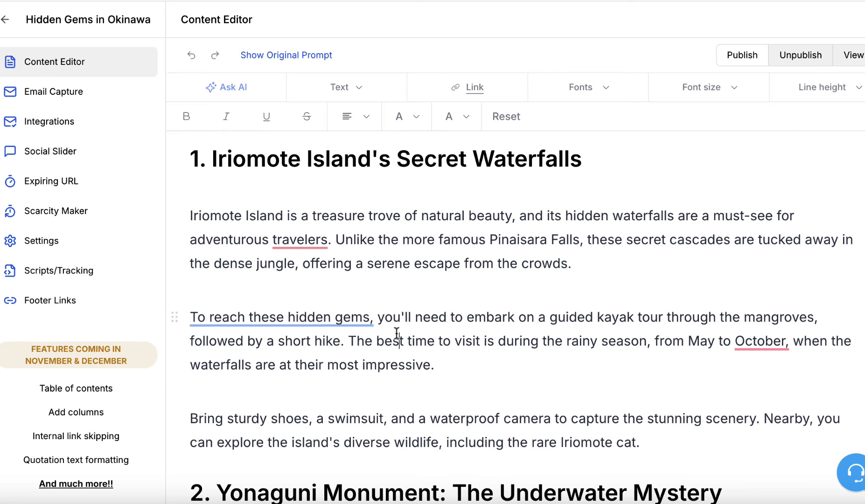
{"action": "left_click_drag", "start_coordinate": [438, 364], "coordinate": [190, 319]}
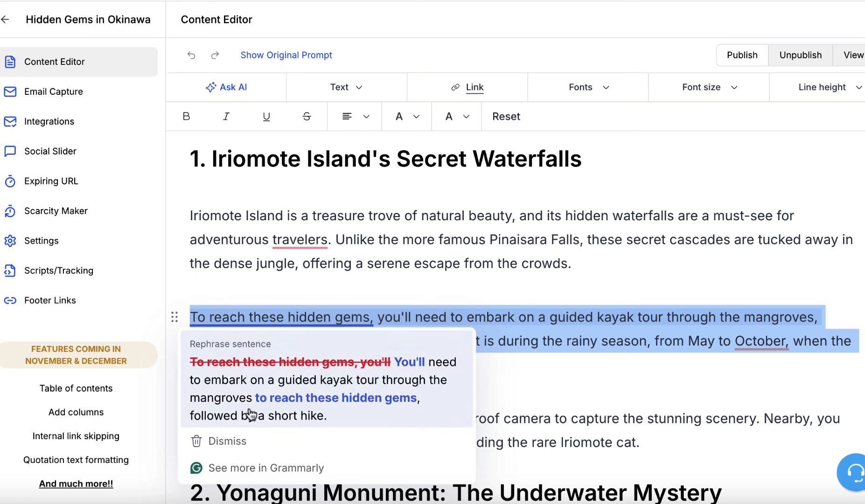
{"action": "left_click", "coordinate": [225, 90]}
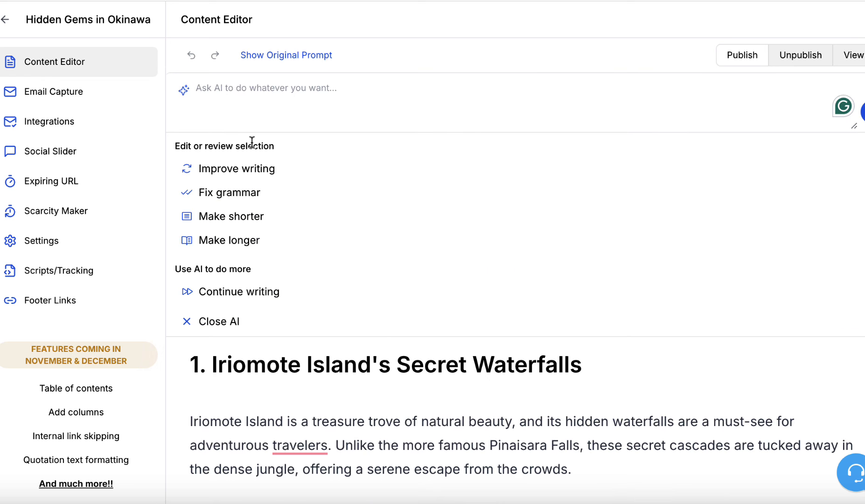
{"action": "left_click", "coordinate": [250, 169]}
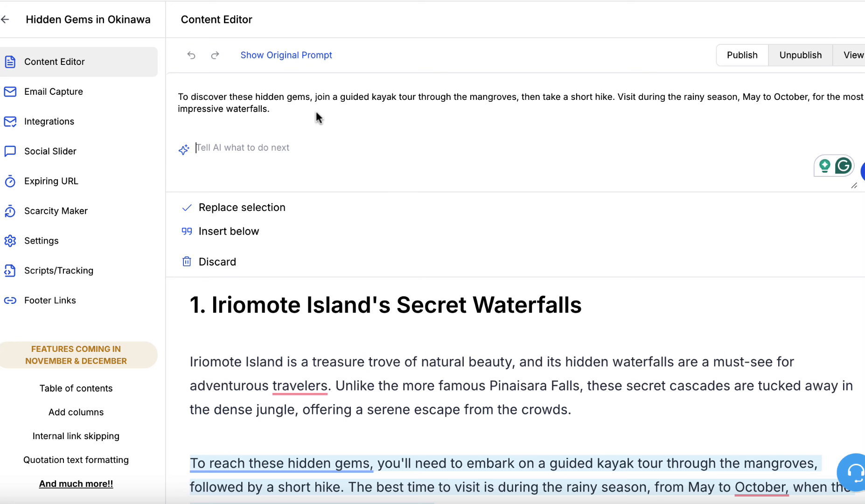
{"action": "left_click", "coordinate": [242, 208]}
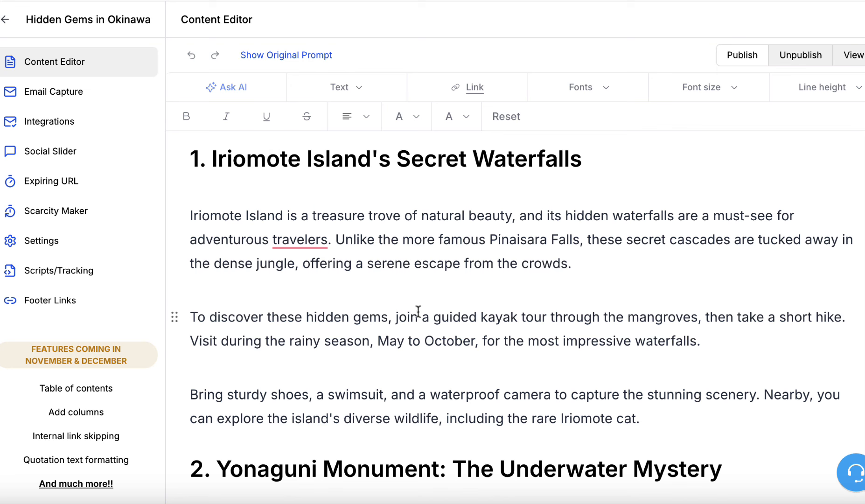
Insert the image "Iriomote waterfall.jpg" from the iCloud Desktop folder on a new line below the rewritten second paragraph
{"action": "mouse_move", "coordinate": [311, 239]}
{"action": "left_click", "coordinate": [717, 342]}
{"action": "key", "text": "Return"}
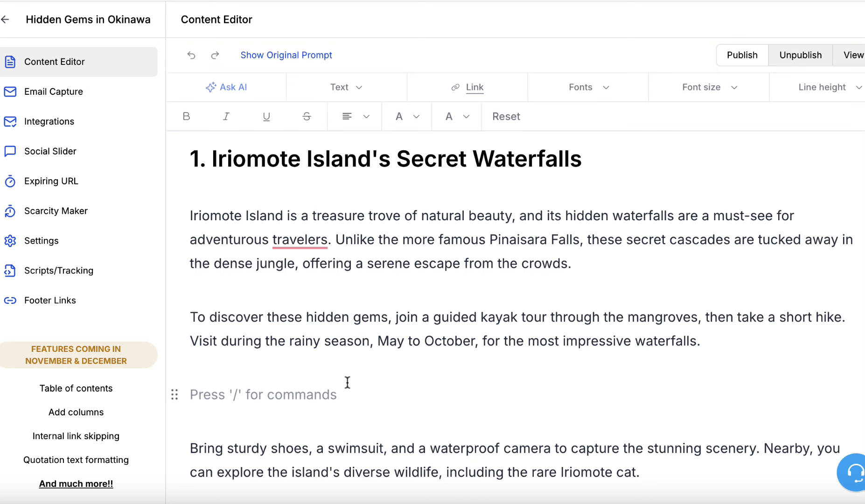
{"action": "type", "text": "/"}
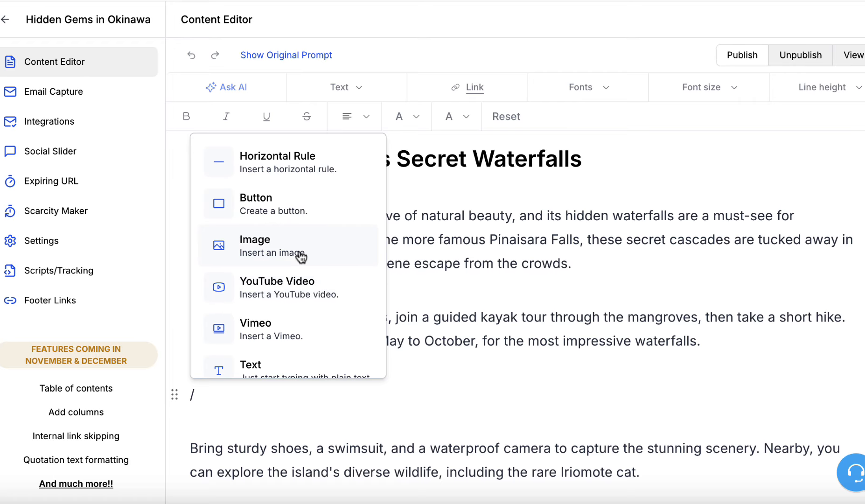
{"action": "left_click", "coordinate": [299, 252]}
{"action": "left_click", "coordinate": [434, 40]}
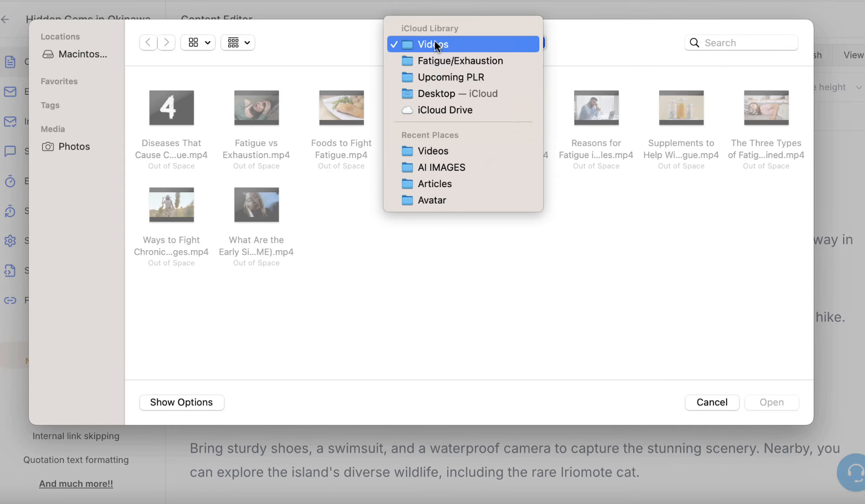
{"action": "left_click", "coordinate": [440, 90]}
{"action": "left_click", "coordinate": [168, 124]}
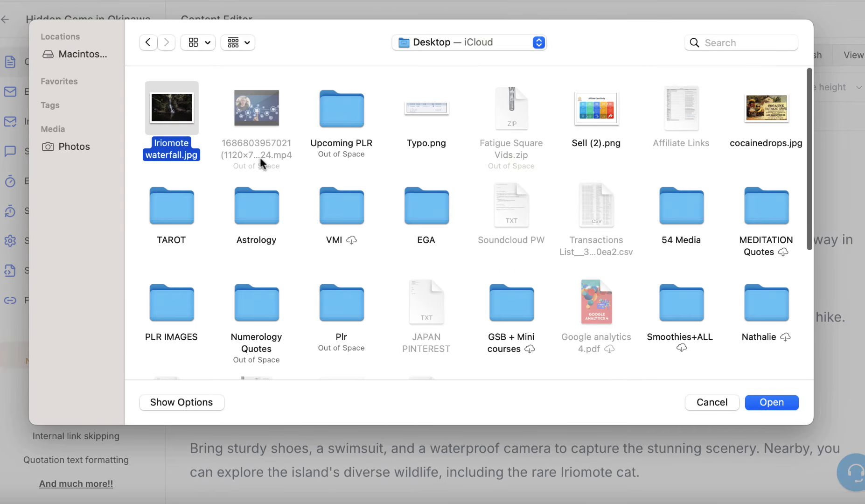
{"action": "left_click", "coordinate": [779, 404]}
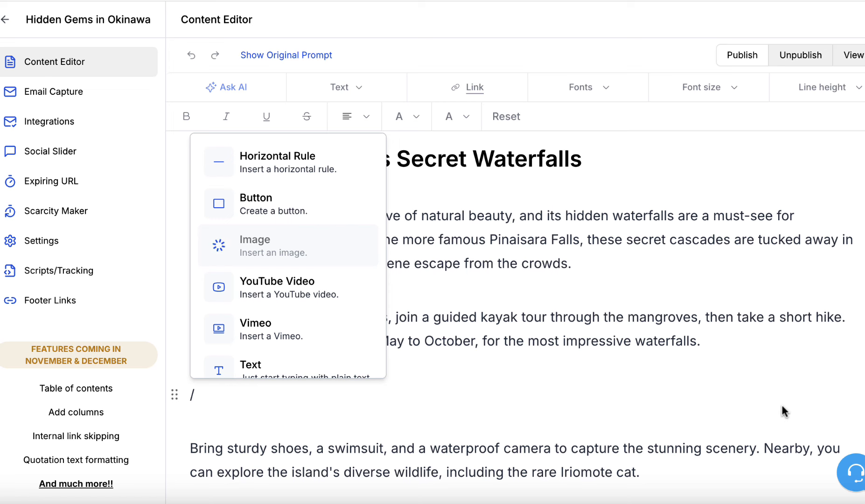
{"action": "scroll", "coordinate": [628, 375], "scroll_direction": "down", "scroll_amount": 8}
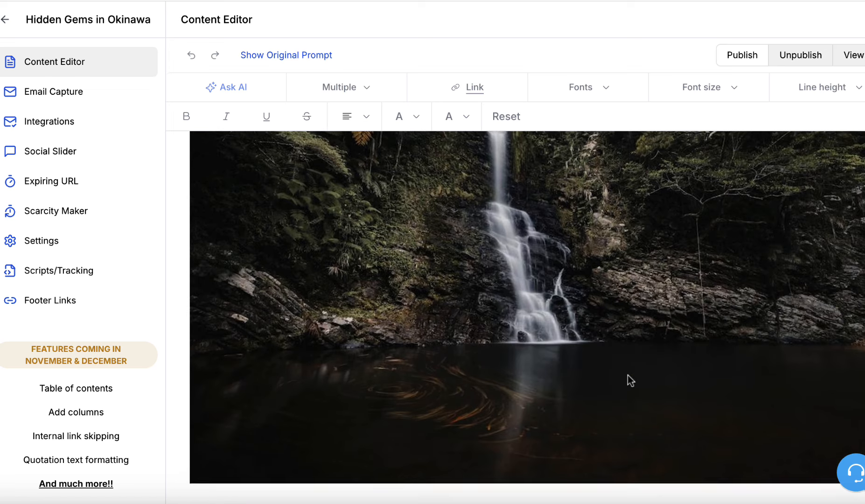
{"action": "scroll", "coordinate": [628, 375], "scroll_direction": "up", "scroll_amount": 3}
{"action": "scroll", "coordinate": [628, 375], "scroll_direction": "down", "scroll_amount": 6}
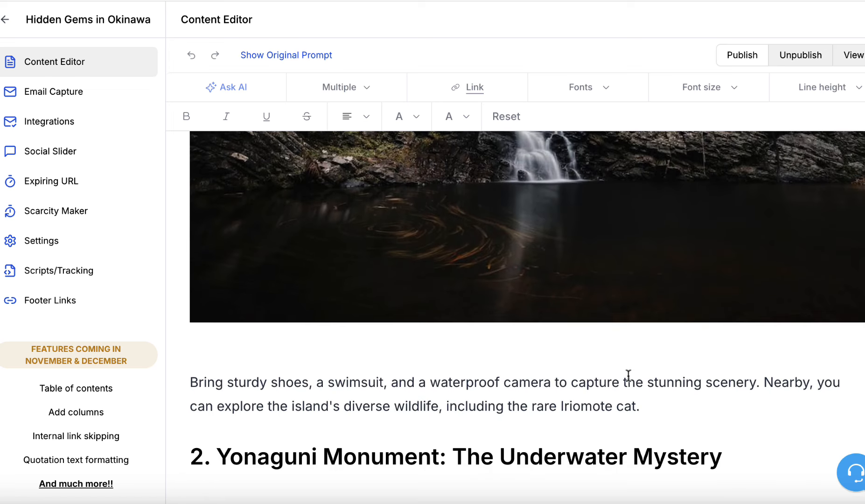
Select the words "Iriomote Island" at the start of the first paragraph as the link text
{"action": "scroll", "coordinate": [628, 375], "scroll_direction": "up", "scroll_amount": 10}
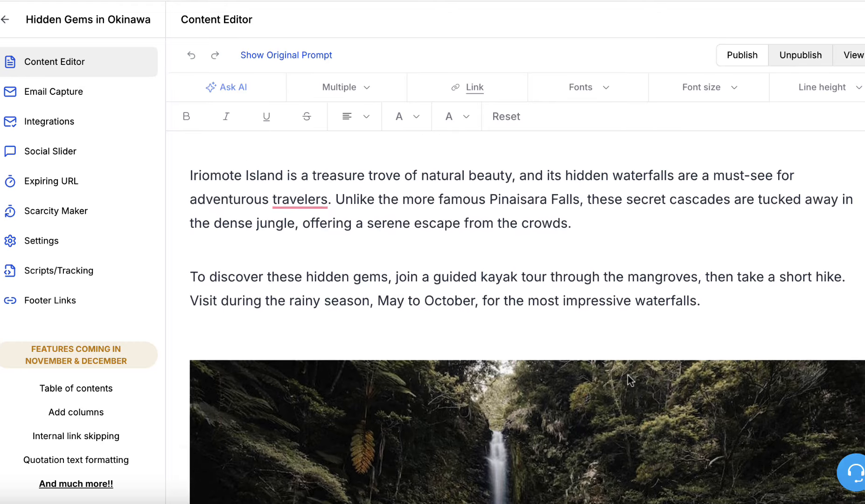
{"action": "scroll", "coordinate": [628, 376], "scroll_direction": "down", "scroll_amount": 1}
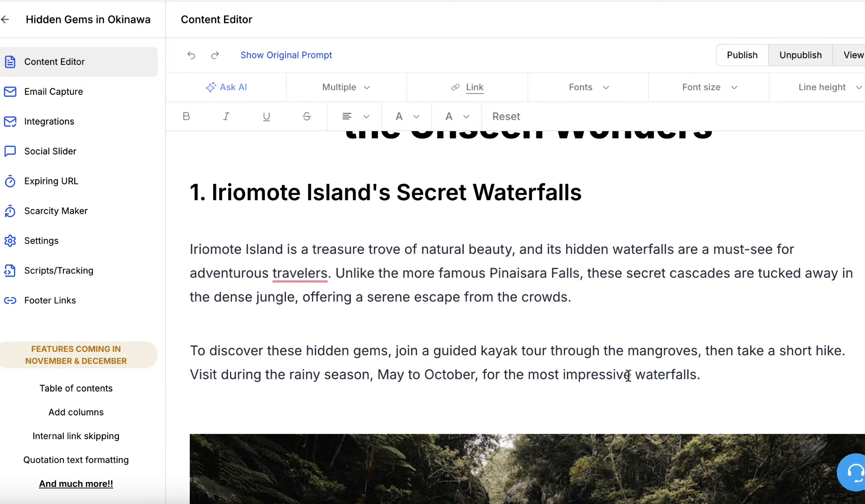
{"action": "scroll", "coordinate": [440, 319], "scroll_direction": "up", "scroll_amount": 1}
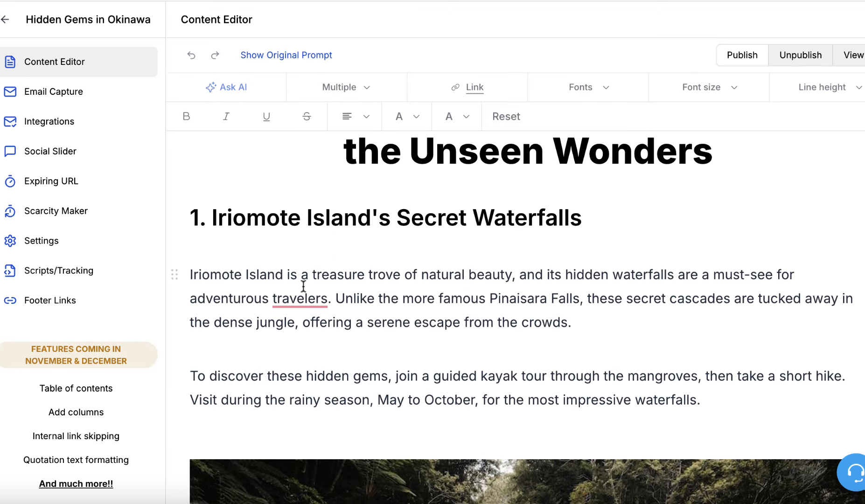
{"action": "mouse_move", "coordinate": [298, 294]}
{"action": "left_click_drag", "start_coordinate": [283, 275], "coordinate": [189, 276]}
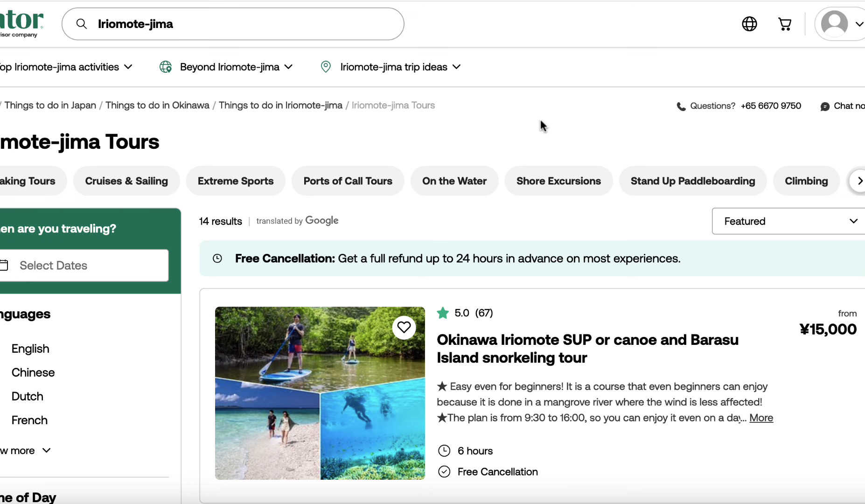
Switch to Viator, open the "Okinawa Iriomote SUP or canoe and Barasu Island snorkeling tour" from the Iriomote-jima tours, and copy its page URL
{"action": "mouse_move", "coordinate": [224, 67]}
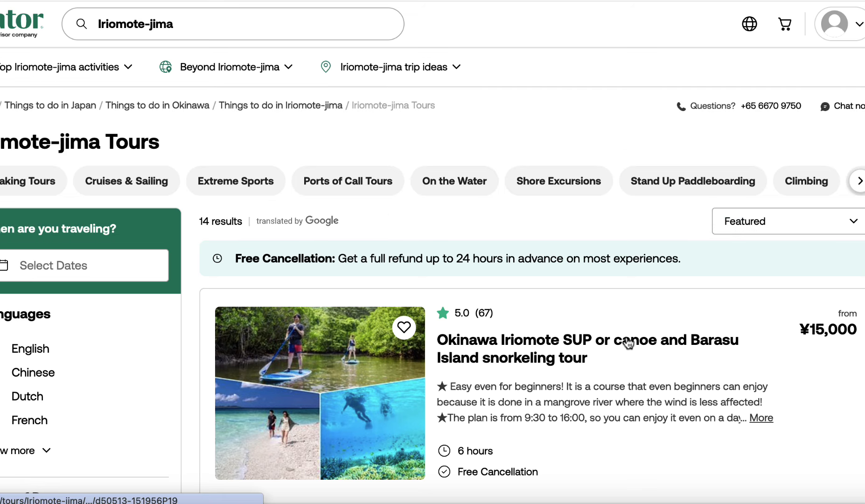
{"action": "scroll", "coordinate": [629, 343], "scroll_direction": "down", "scroll_amount": 1}
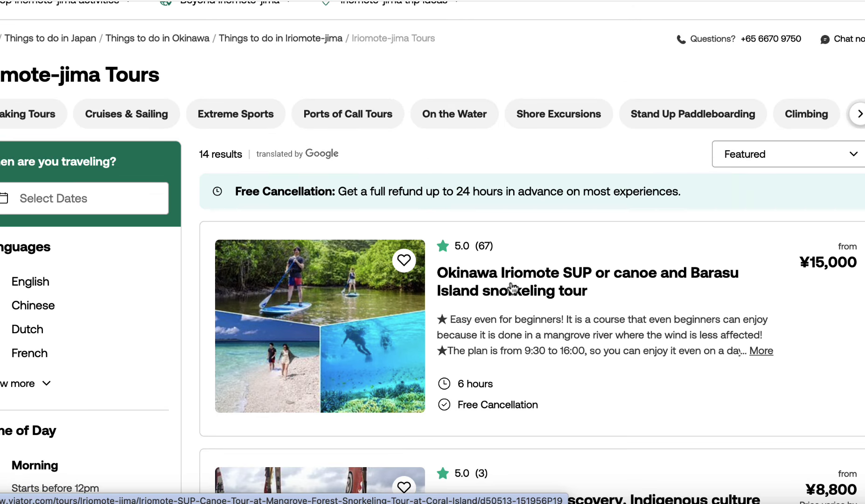
{"action": "left_click", "coordinate": [513, 290]}
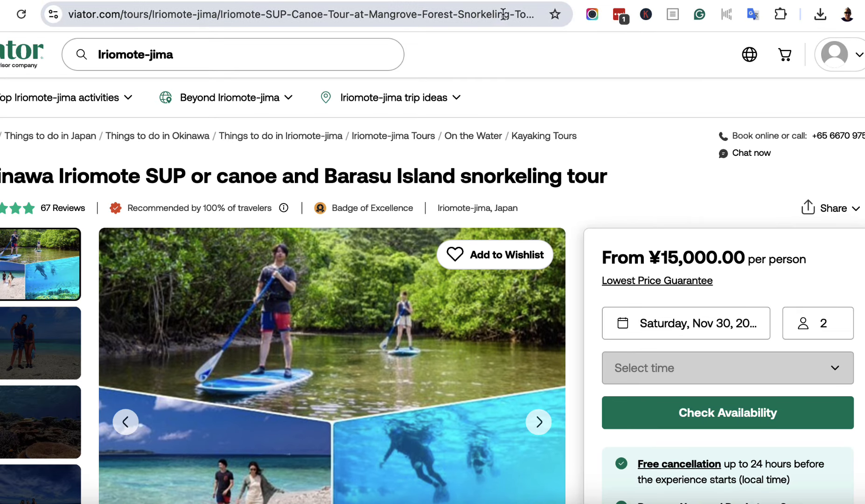
{"action": "left_click", "coordinate": [503, 14]}
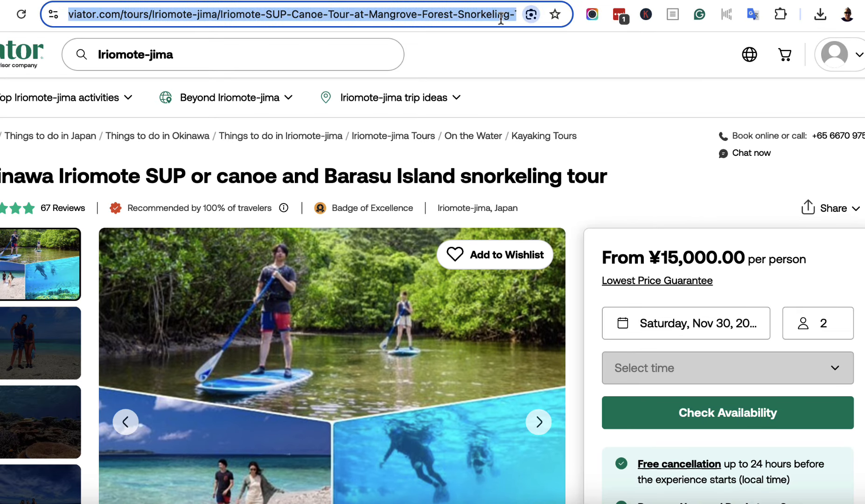
In the Viator partner site's link creator, generate an affiliate link from the copied tour URL and copy it
{"action": "left_click", "coordinate": [455, 0]}
{"action": "scroll", "coordinate": [381, 247], "scroll_direction": "down", "scroll_amount": 3}
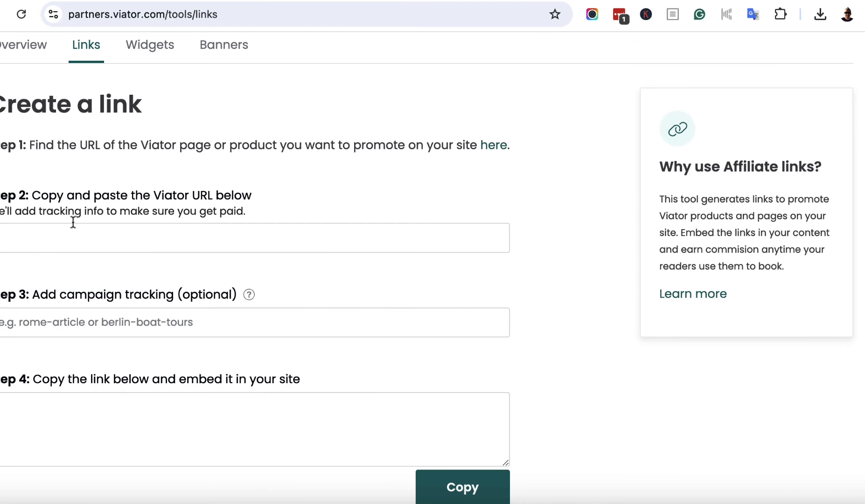
{"action": "left_click", "coordinate": [65, 236]}
{"action": "key", "text": "ctrl+v"}
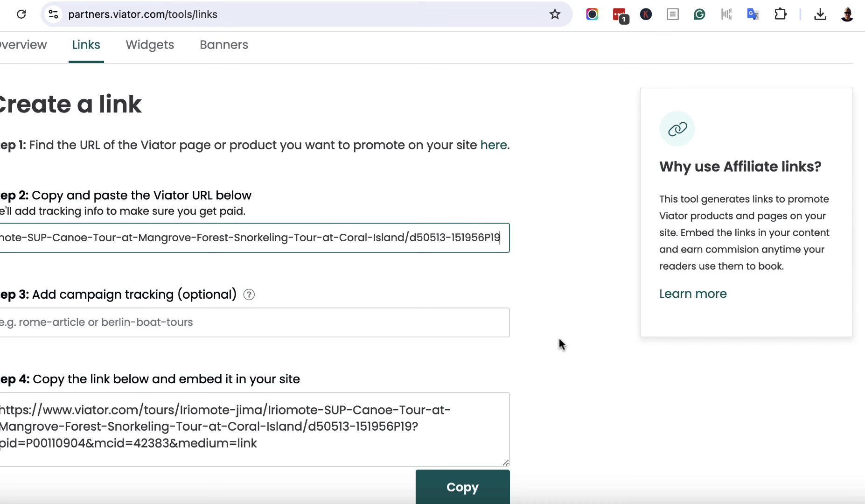
{"action": "scroll", "coordinate": [560, 344], "scroll_direction": "down", "scroll_amount": 3}
{"action": "left_click", "coordinate": [458, 376]}
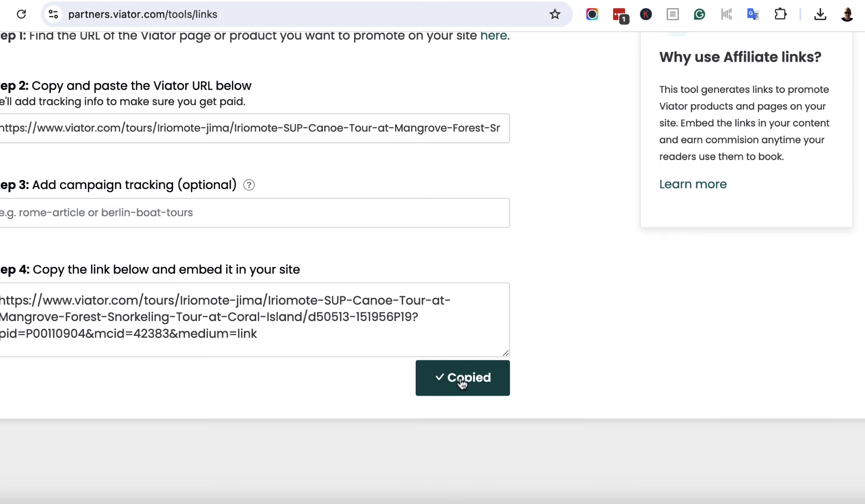
Return to the lead magnet editor and link the selected "Iriomote Island" text to the copied Viator affiliate URL
{"action": "left_click", "coordinate": [357, 1]}
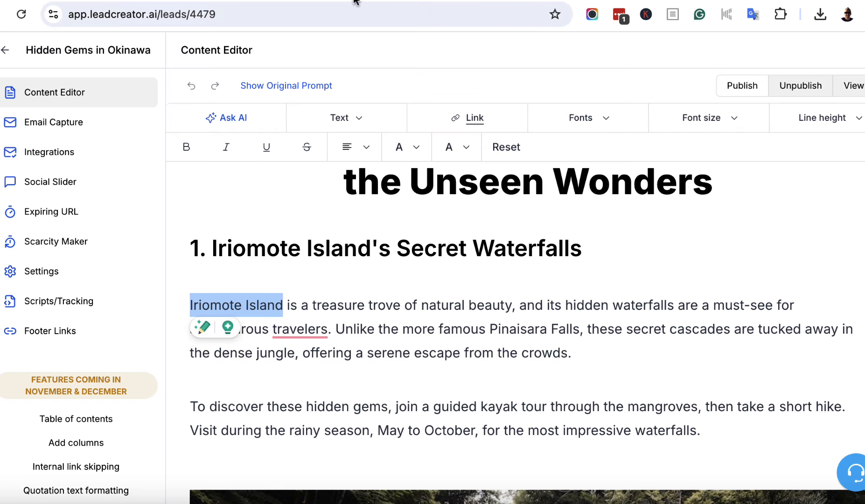
{"action": "left_click", "coordinate": [469, 122]}
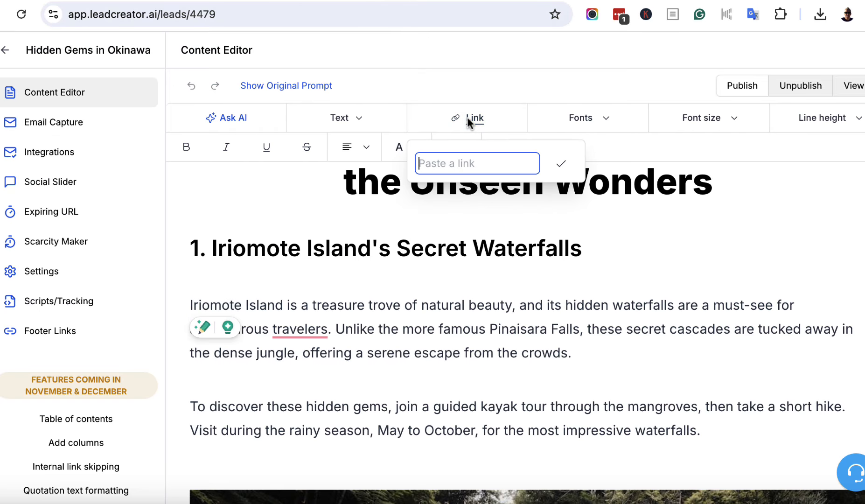
{"action": "key", "text": "super+v"}
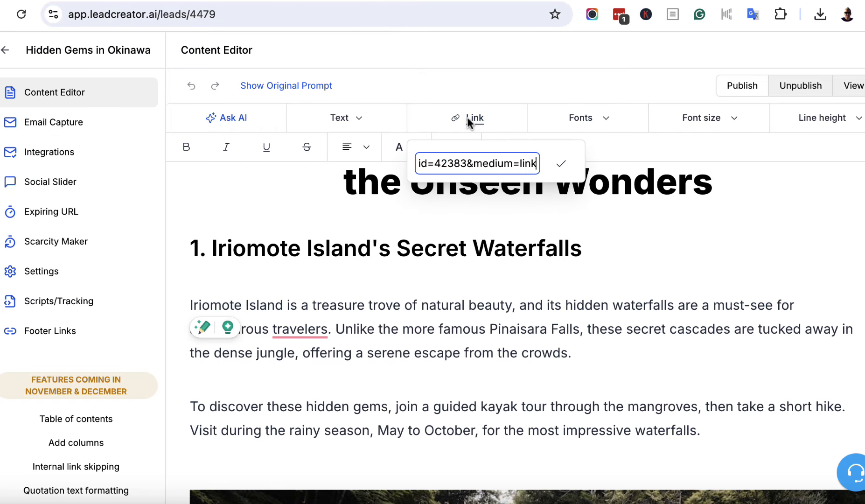
{"action": "left_click", "coordinate": [563, 167]}
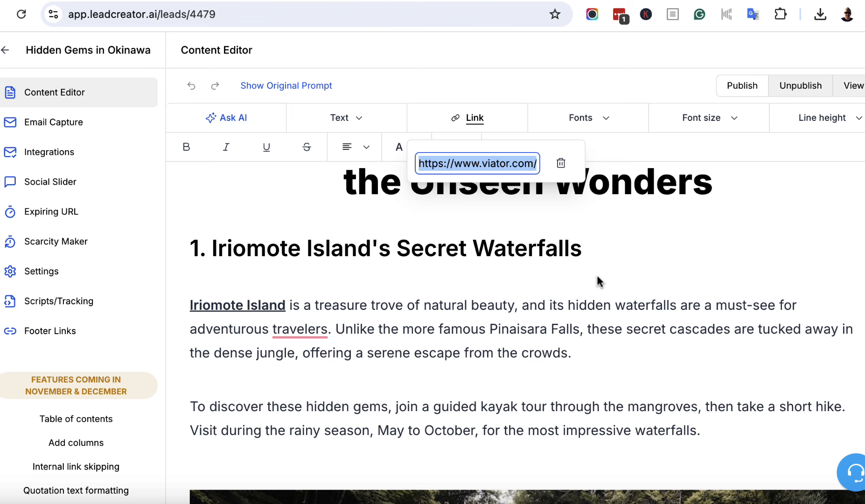
Change the text color of "Pinaisara Falls" in the first paragraph to a dark green
{"action": "left_click", "coordinate": [573, 344]}
{"action": "left_click_drag", "start_coordinate": [579, 330], "coordinate": [490, 328]}
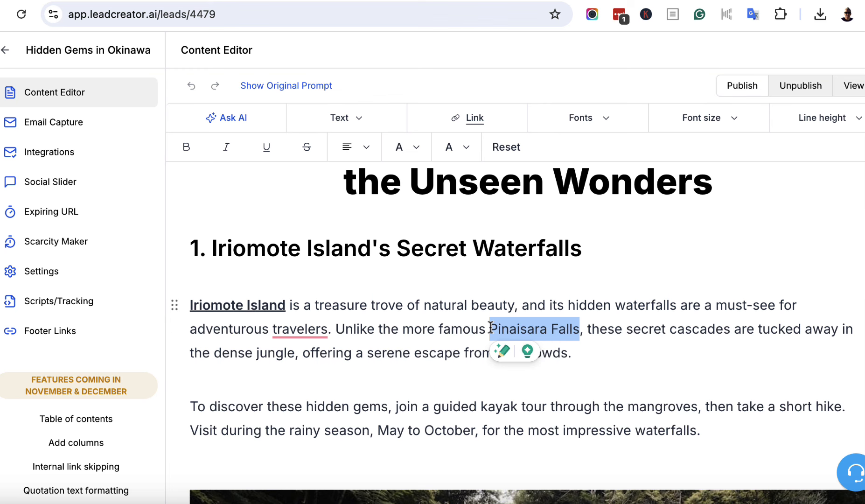
{"action": "left_click", "coordinate": [416, 149]}
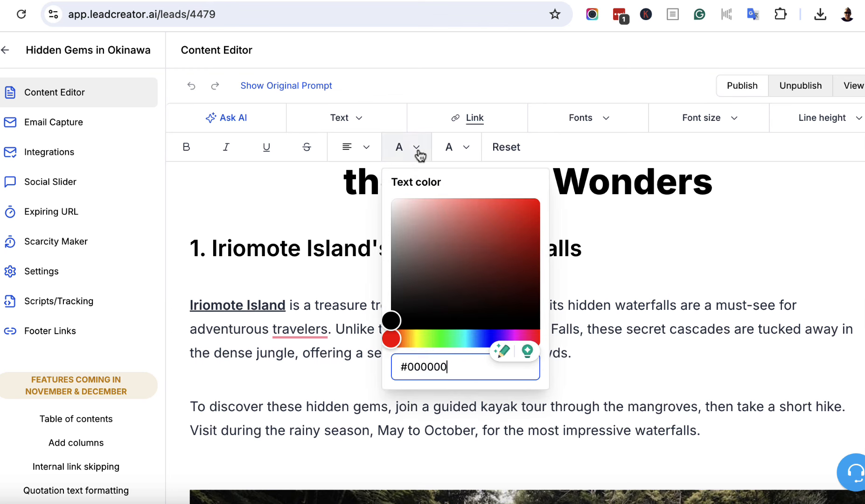
{"action": "left_click", "coordinate": [439, 339]}
{"action": "left_click", "coordinate": [517, 249]}
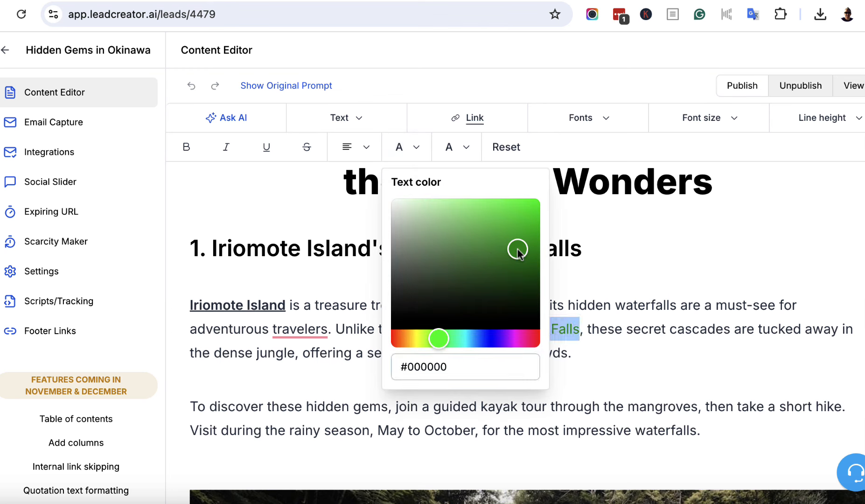
{"action": "left_click", "coordinate": [639, 256]}
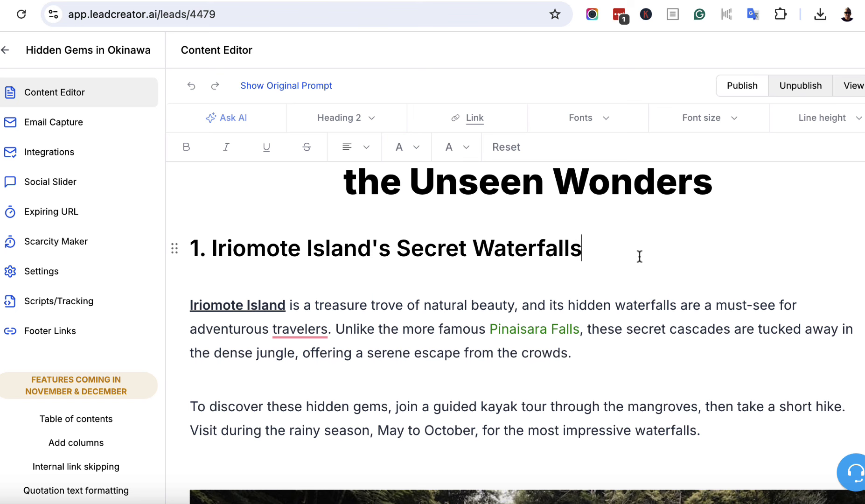
{"action": "left_click", "coordinate": [639, 256]}
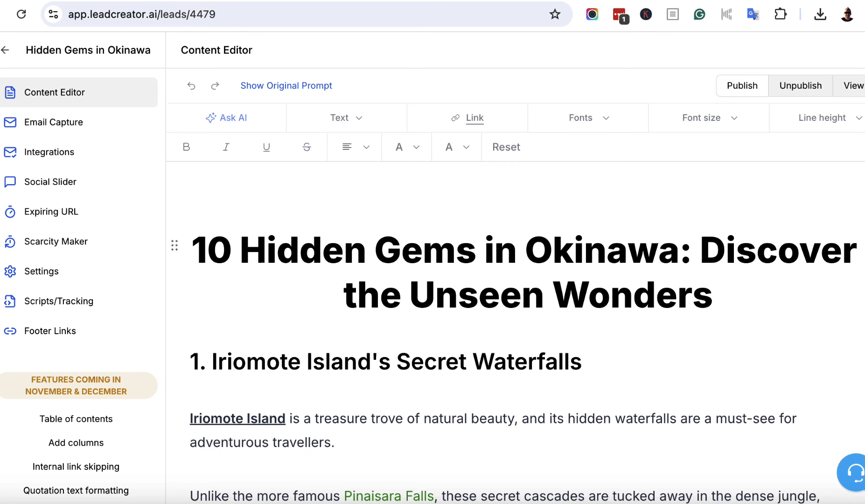
Look through the edited guide from its title down to the "Taketomi Island's Star Sand Beach" section and back
{"action": "scroll", "coordinate": [446, 293], "scroll_direction": "down", "scroll_amount": 15}
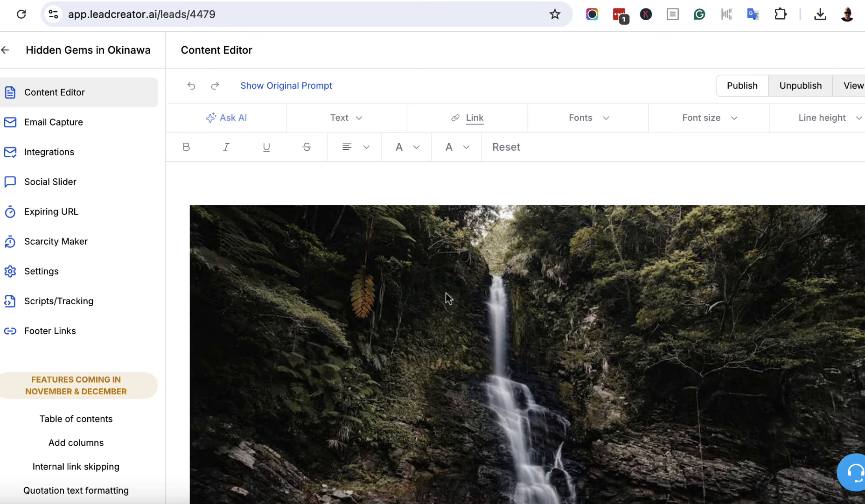
{"action": "scroll", "coordinate": [447, 294], "scroll_direction": "down", "scroll_amount": 15}
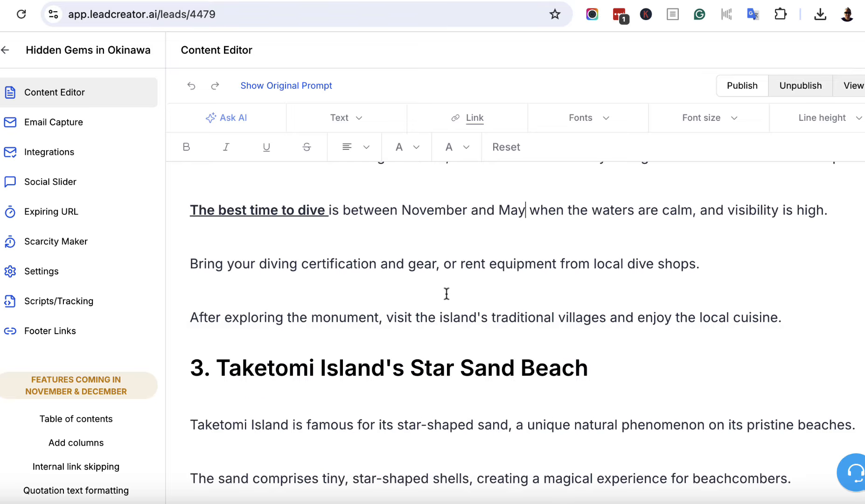
{"action": "scroll", "coordinate": [446, 297], "scroll_direction": "up", "scroll_amount": 20}
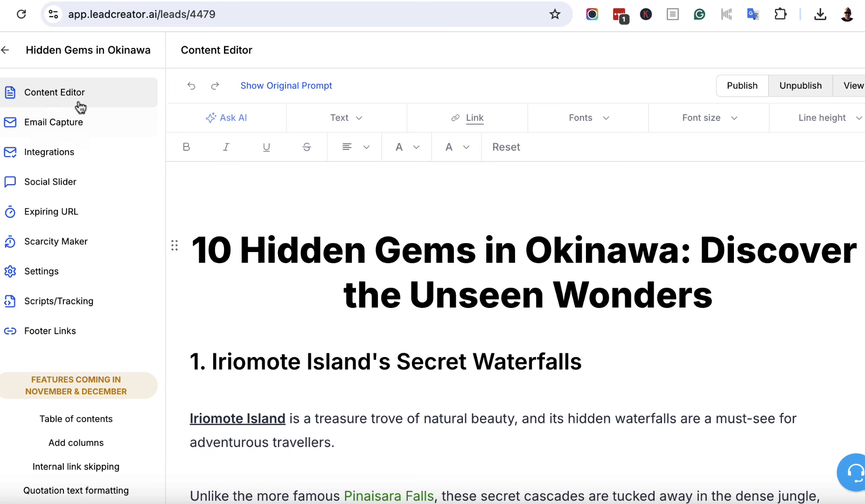
In the email capture form fields, set the form title to "Get Your Free Guide to Okinawa’s 10 Hidden Gems"
{"action": "left_click", "coordinate": [56, 124]}
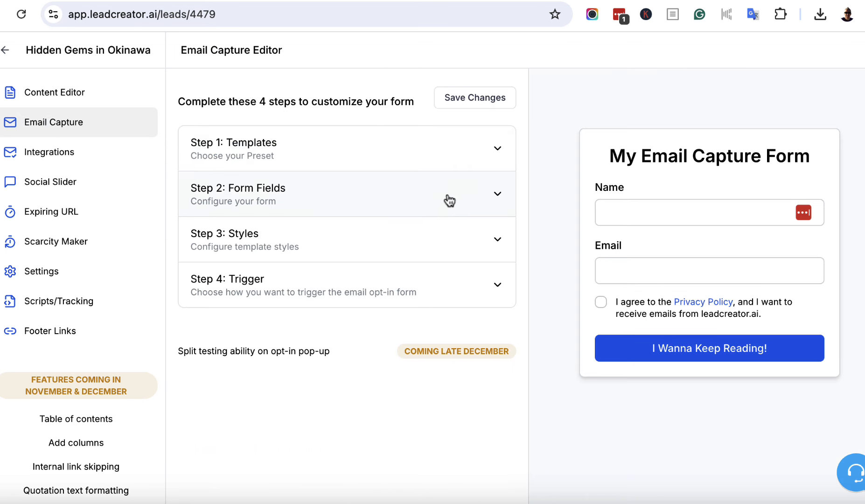
{"action": "left_click", "coordinate": [490, 191]}
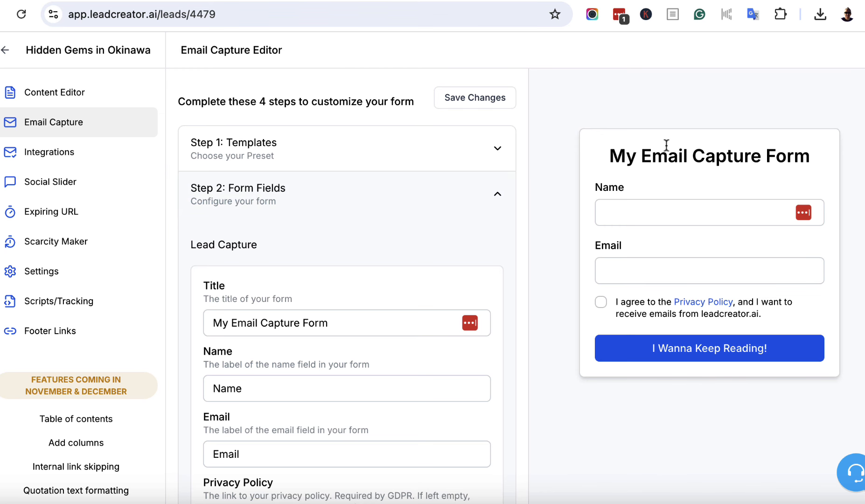
{"action": "scroll", "coordinate": [488, 219], "scroll_direction": "down", "scroll_amount": 3}
{"action": "scroll", "coordinate": [486, 215], "scroll_direction": "down", "scroll_amount": 2}
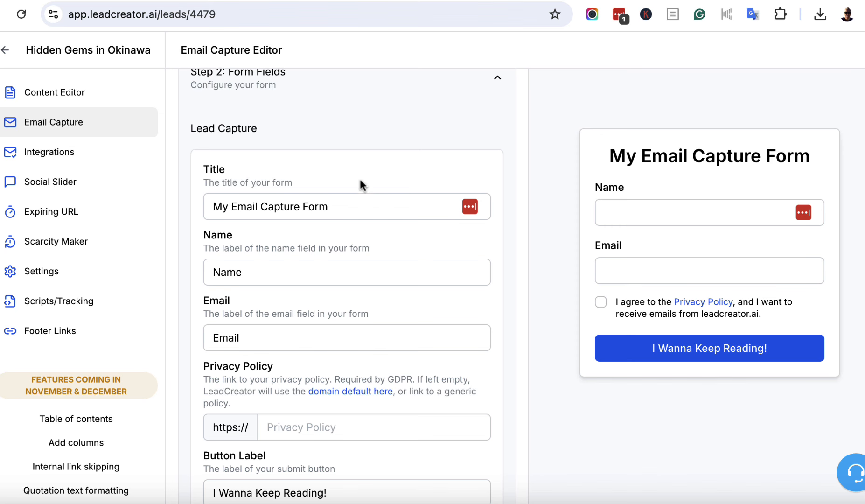
{"action": "left_click", "coordinate": [340, 207]}
{"action": "left_click_drag", "start_coordinate": [340, 207], "coordinate": [205, 208]}
{"action": "key", "text": "BackSpace"}
{"action": "type", "text": "Get Your Free Guide to Okinawa’s 10 Hidden Gems"}
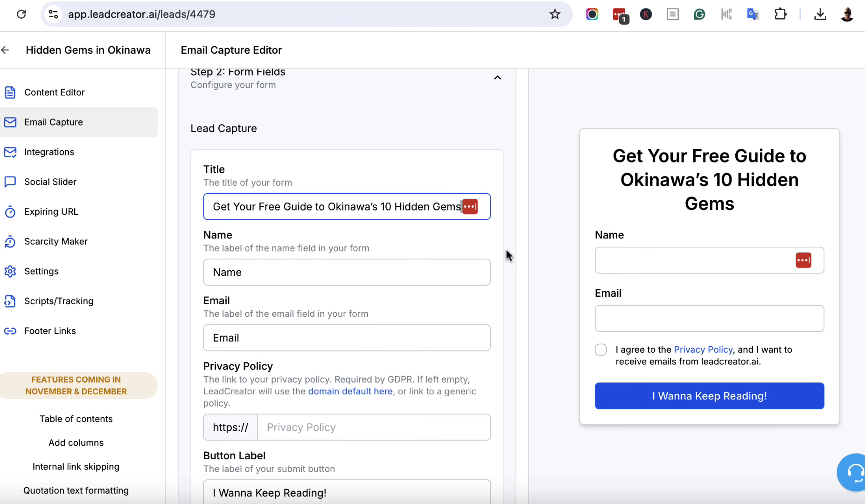
Change the email capture form's submit button label to "Access The Free Guide!"
{"action": "scroll", "coordinate": [505, 249], "scroll_direction": "down", "scroll_amount": 2}
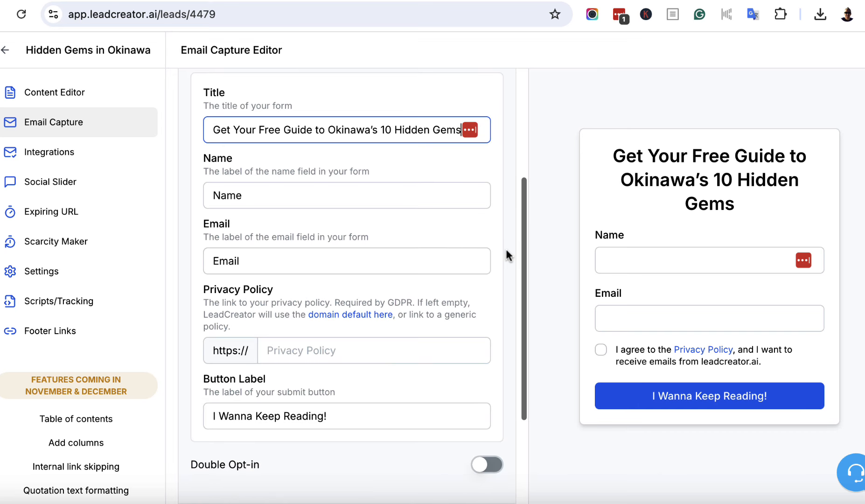
{"action": "scroll", "coordinate": [336, 268], "scroll_direction": "down", "scroll_amount": 1}
{"action": "scroll", "coordinate": [335, 270], "scroll_direction": "down", "scroll_amount": 1}
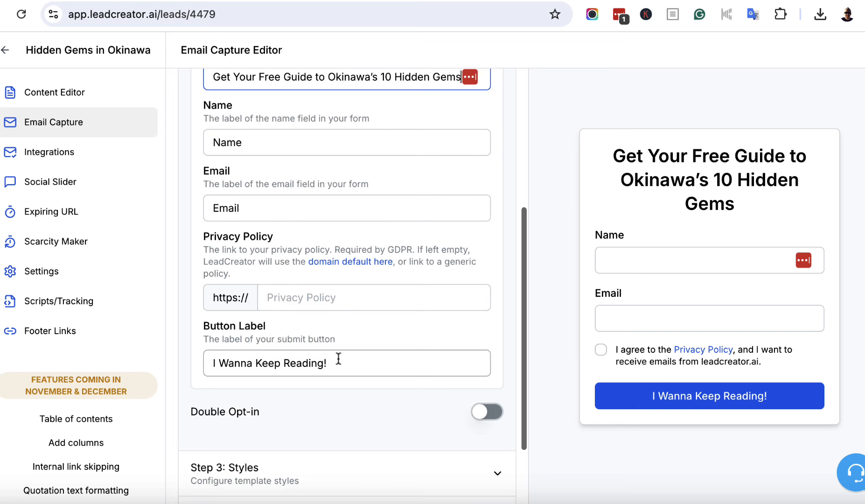
{"action": "left_click_drag", "start_coordinate": [338, 362], "coordinate": [201, 362]}
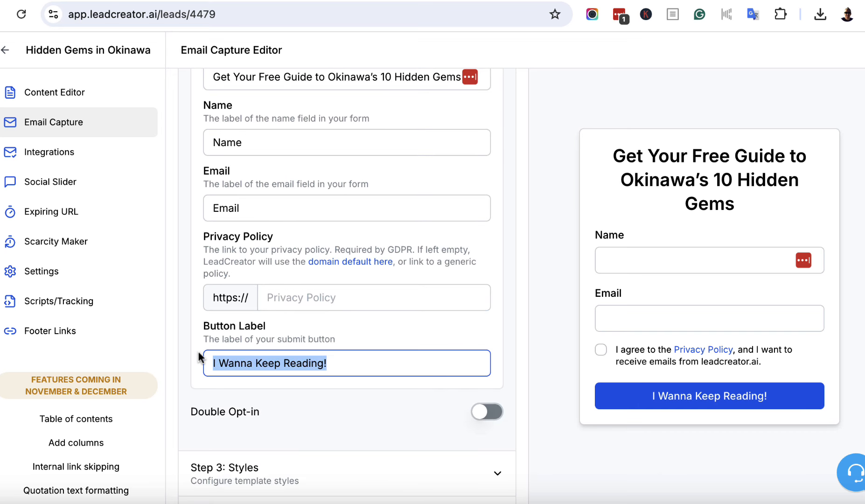
{"action": "type", "text": "Acces"}
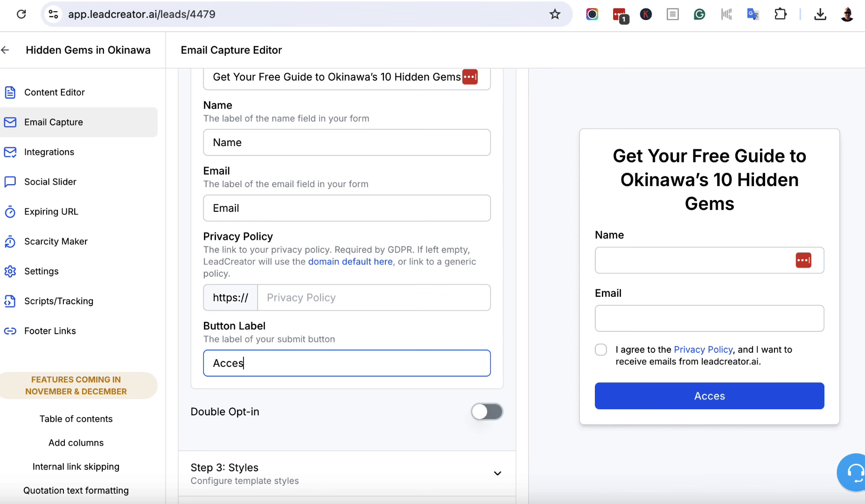
{"action": "type", "text": "s The Fr"}
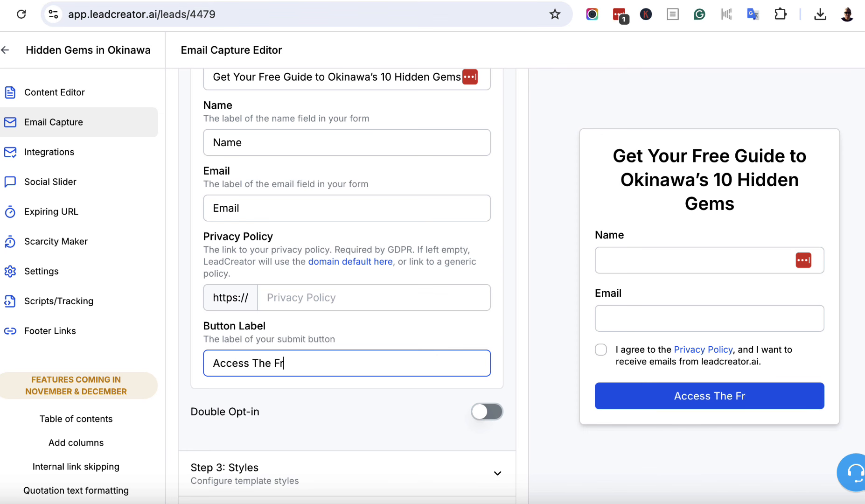
{"action": "type", "text": "ee Guide!"}
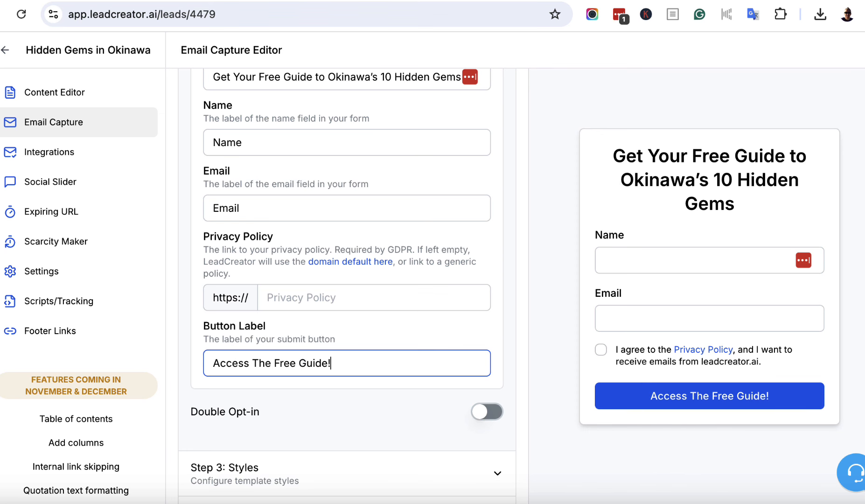
In the email capture form styles, change the button background color to orange #eb9626
{"action": "scroll", "coordinate": [360, 276], "scroll_direction": "up", "scroll_amount": 3}
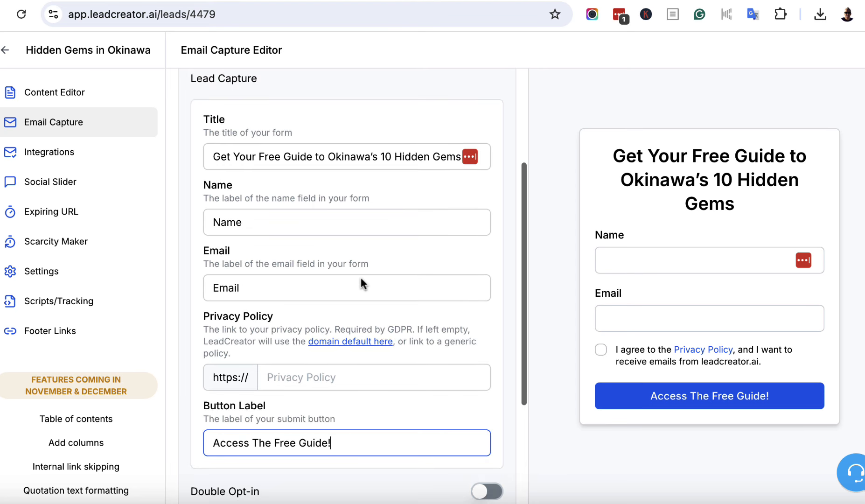
{"action": "scroll", "coordinate": [360, 275], "scroll_direction": "down", "scroll_amount": 4}
{"action": "scroll", "coordinate": [362, 278], "scroll_direction": "down", "scroll_amount": 2}
{"action": "left_click", "coordinate": [301, 404]}
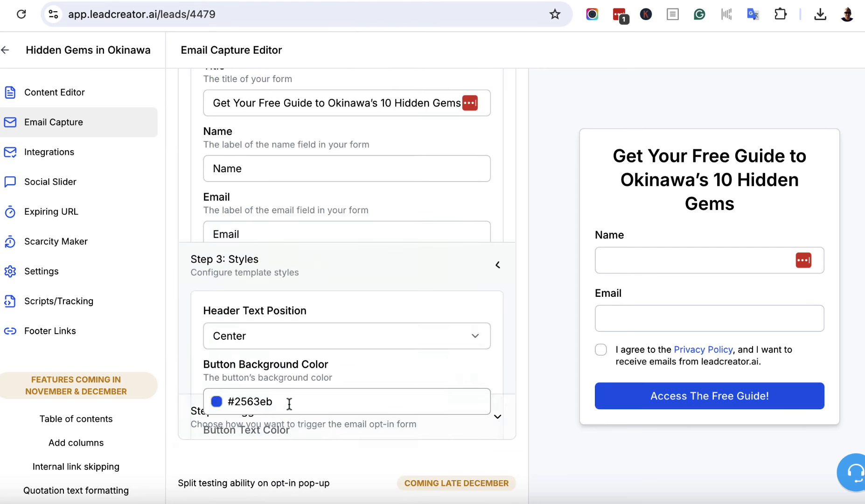
{"action": "left_click", "coordinate": [213, 289]}
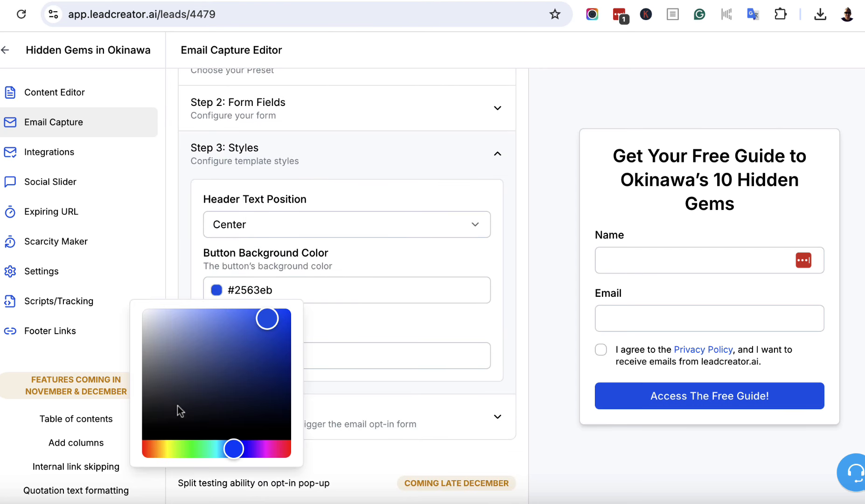
{"action": "left_click", "coordinate": [154, 452]}
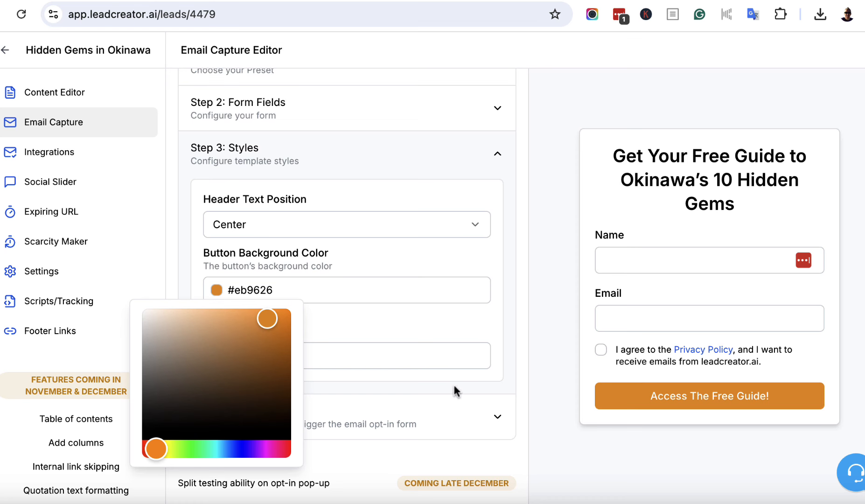
{"action": "left_click", "coordinate": [506, 367]}
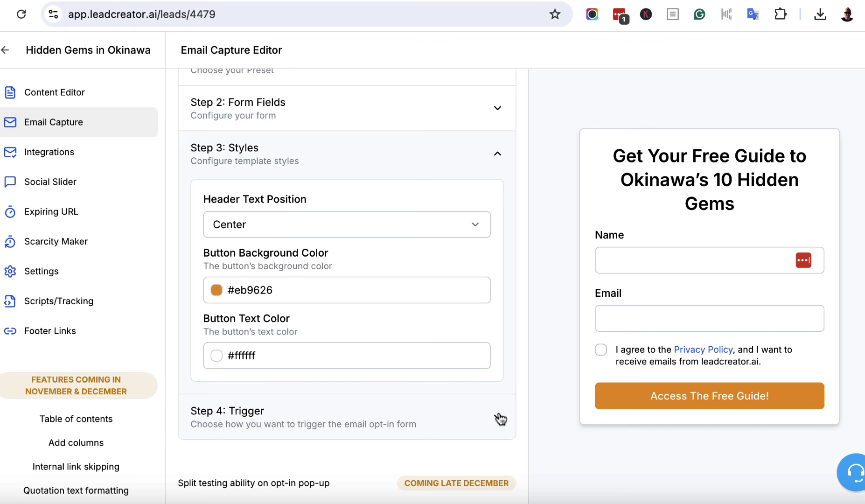
Set the opt-in form's Blur Timer trigger to 3 seconds and save the email capture changes
{"action": "left_click", "coordinate": [499, 418]}
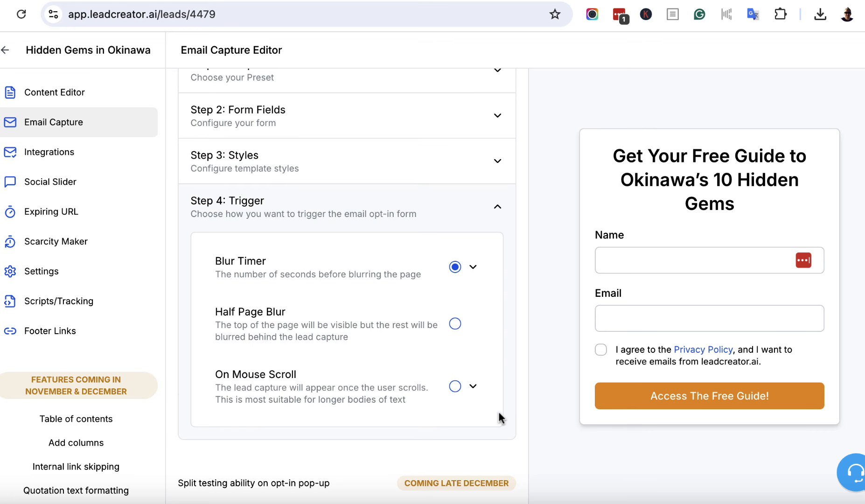
{"action": "left_click", "coordinate": [476, 269]}
{"action": "left_click_drag", "start_coordinate": [288, 323], "coordinate": [217, 323]}
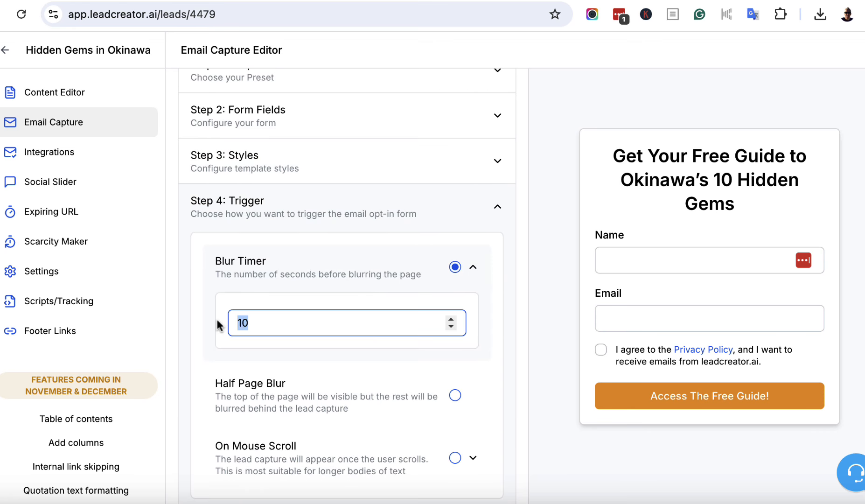
{"action": "type", "text": "3"}
{"action": "scroll", "coordinate": [487, 278], "scroll_direction": "down", "scroll_amount": 2}
{"action": "scroll", "coordinate": [486, 279], "scroll_direction": "up", "scroll_amount": 5}
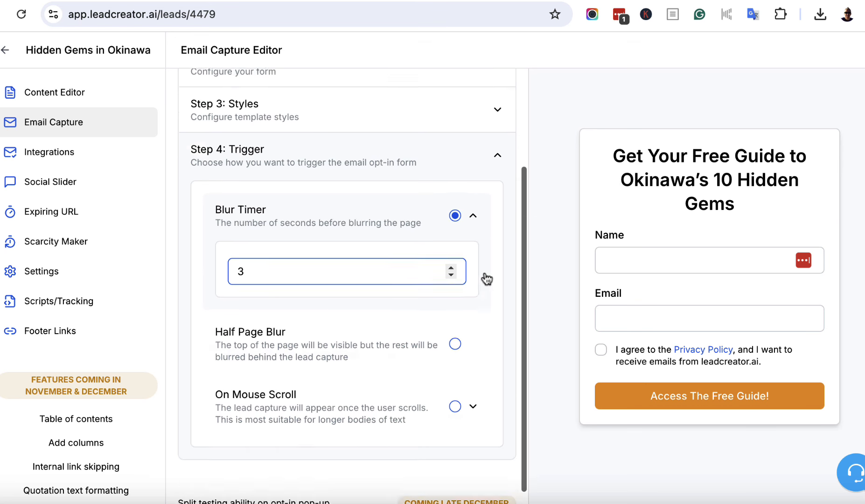
{"action": "left_click", "coordinate": [490, 99]}
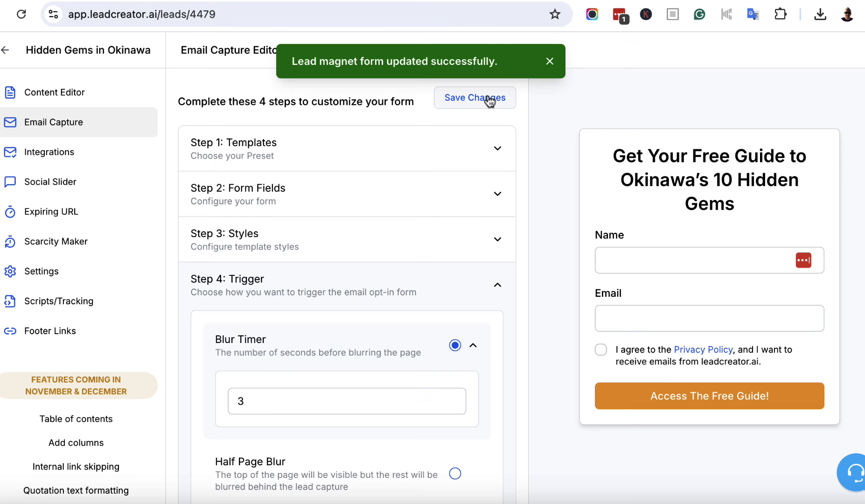
Enable the AWeber integration with the "Japan Insider Secrets" list for saving contacts, and save the integration
{"action": "left_click", "coordinate": [64, 155]}
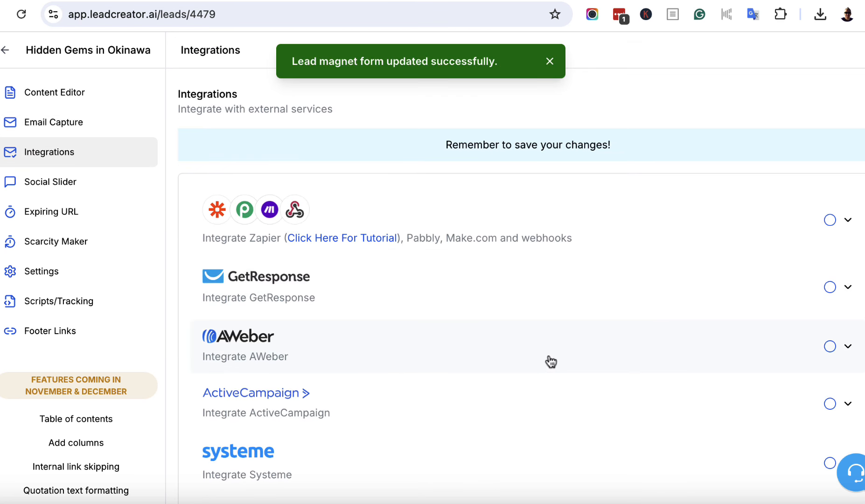
{"action": "left_click", "coordinate": [849, 347]}
{"action": "scroll", "coordinate": [515, 348], "scroll_direction": "down", "scroll_amount": 2}
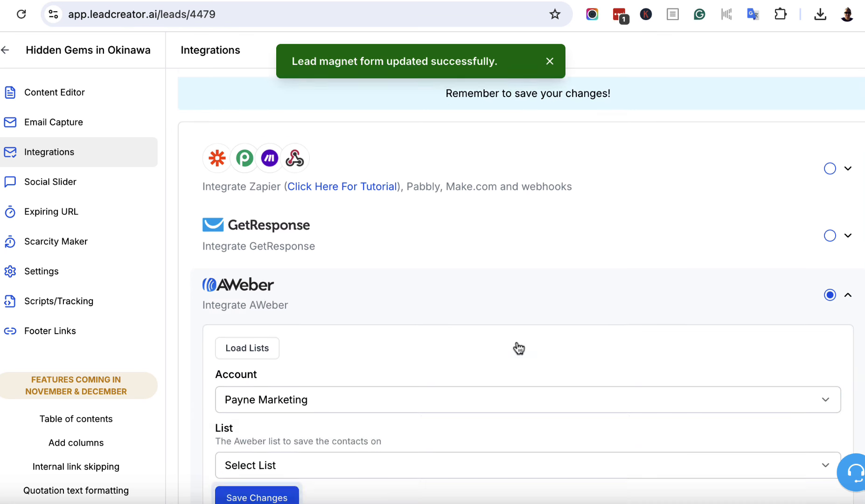
{"action": "left_click", "coordinate": [425, 405]}
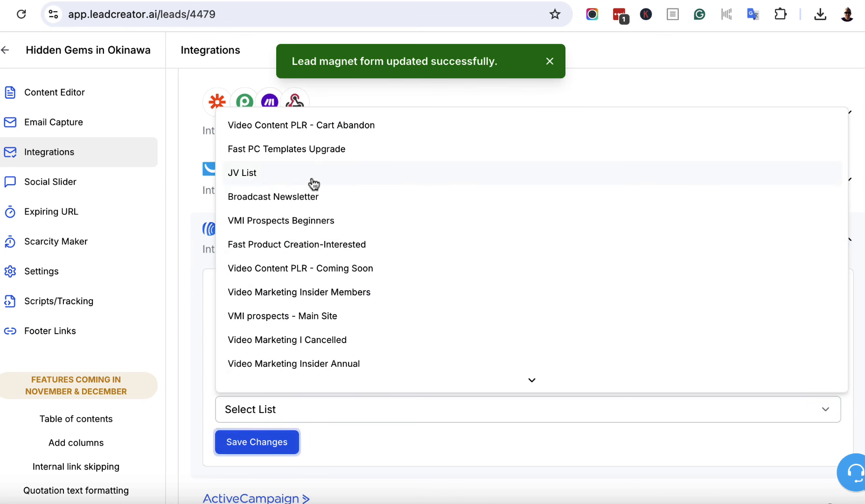
{"action": "scroll", "coordinate": [305, 211], "scroll_direction": "down", "scroll_amount": 1}
{"action": "scroll", "coordinate": [306, 211], "scroll_direction": "up", "scroll_amount": 1}
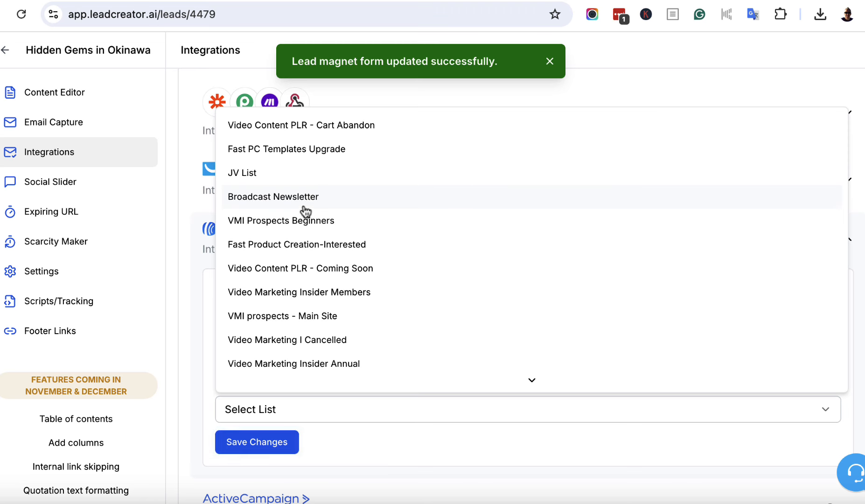
{"action": "scroll", "coordinate": [306, 211], "scroll_direction": "down", "scroll_amount": 10}
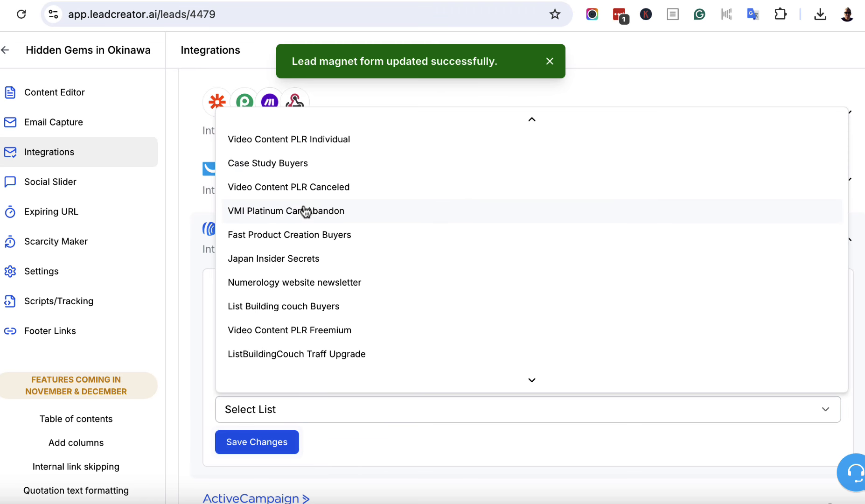
{"action": "left_click", "coordinate": [296, 259]}
{"action": "scroll", "coordinate": [340, 457], "scroll_direction": "down", "scroll_amount": 3}
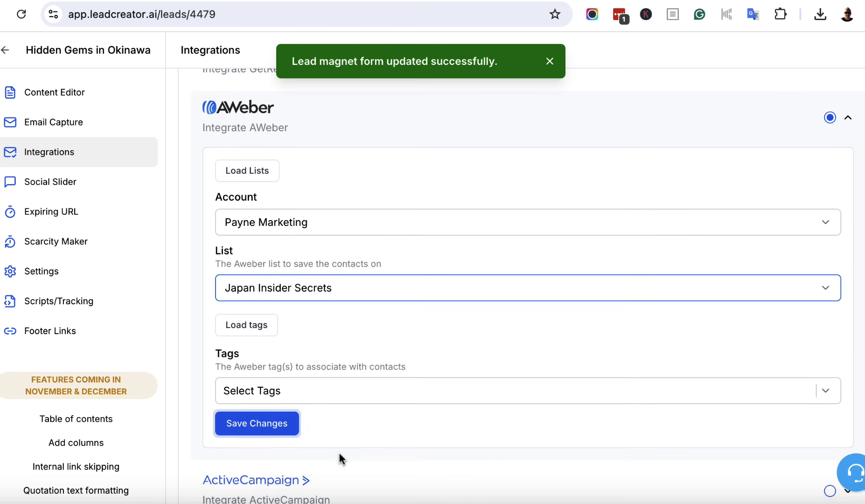
{"action": "left_click", "coordinate": [271, 431]}
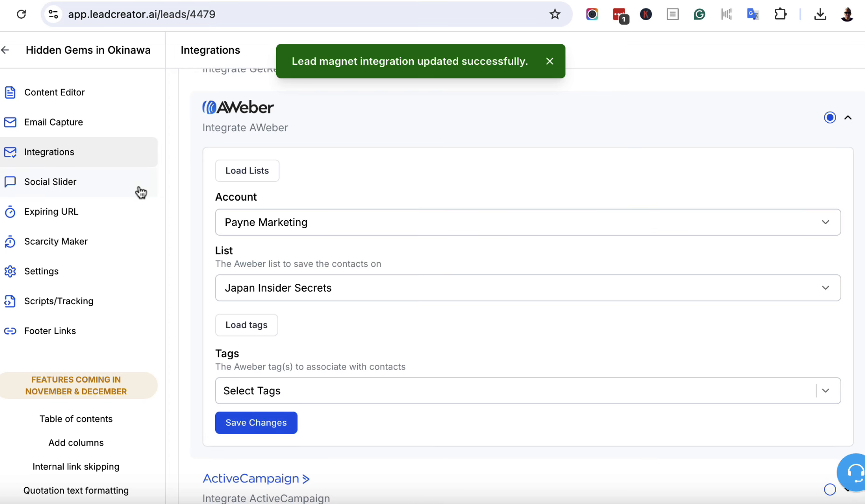
Activate the social slider and replace "this amazing-super-duper lead magnet" in its text with "Free Okinawa Hidden Gem Guide"
{"action": "scroll", "coordinate": [184, 189], "scroll_direction": "up", "scroll_amount": 1}
{"action": "left_click", "coordinate": [73, 183]}
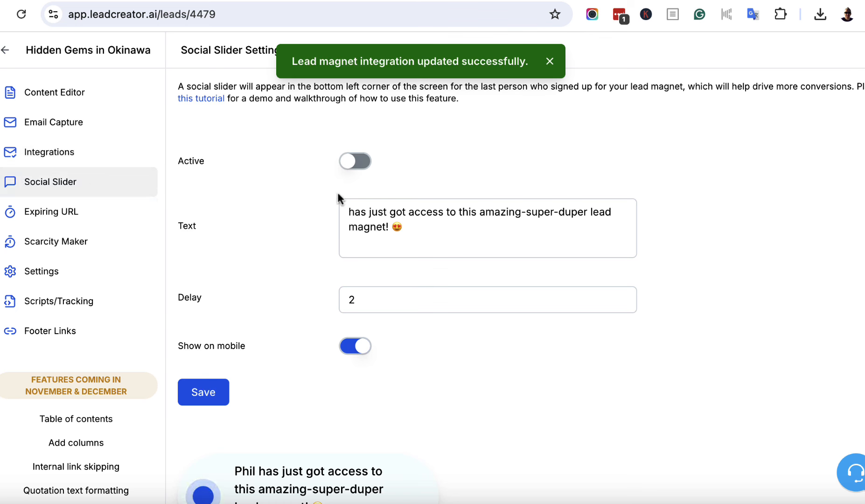
{"action": "left_click", "coordinate": [353, 162]}
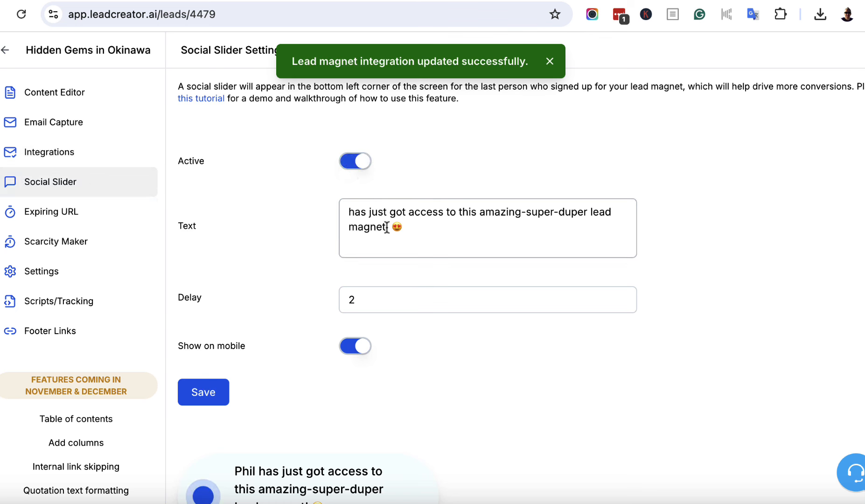
{"action": "left_click_drag", "start_coordinate": [383, 228], "coordinate": [459, 216]}
{"action": "key", "text": "BackSpace"}
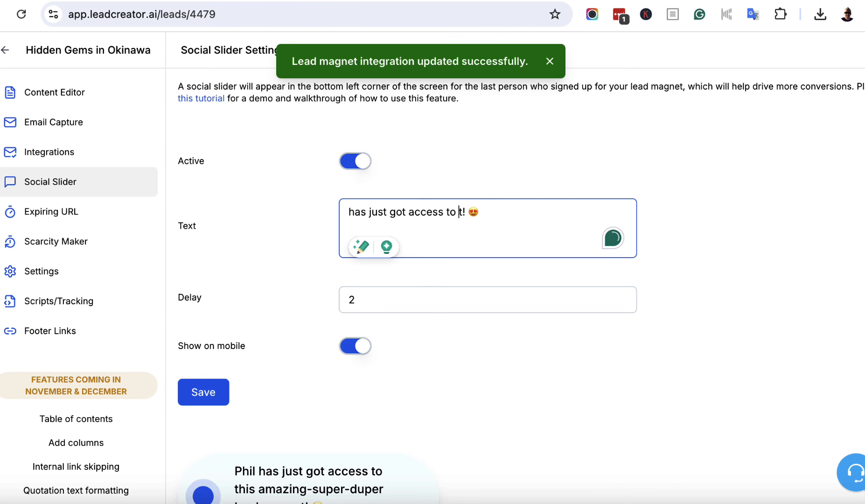
{"action": "key", "text": "BackSpace"}
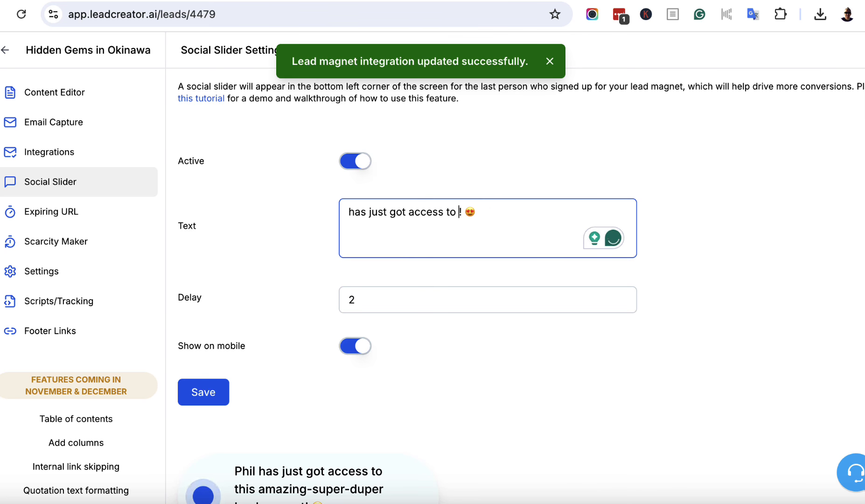
{"action": "mouse_move", "coordinate": [453, 217]}
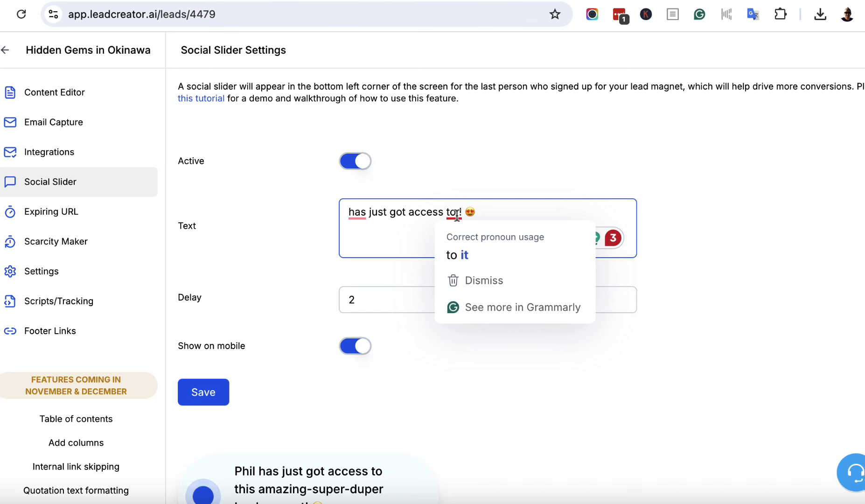
{"action": "type", "text": "Free Okinawa Hidden Gem Guide"}
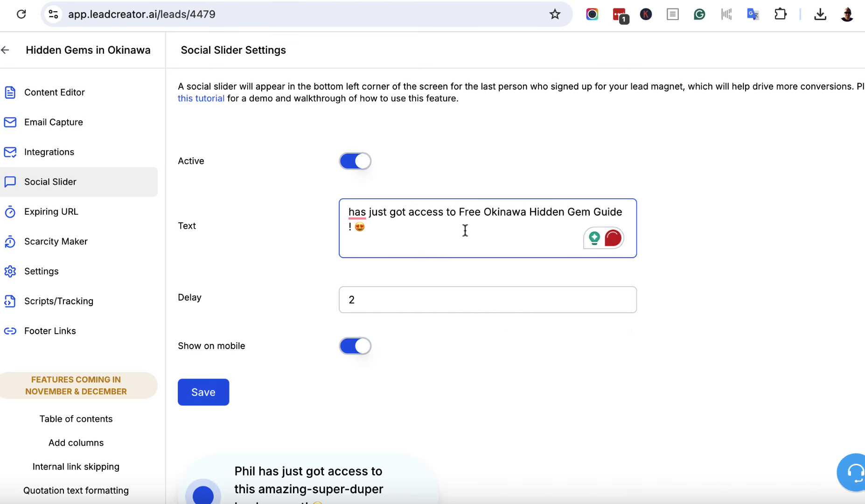
Insert "the" before "Free Okinawa Hidden Gem Guide" in the social slider text
{"action": "mouse_move", "coordinate": [385, 223]}
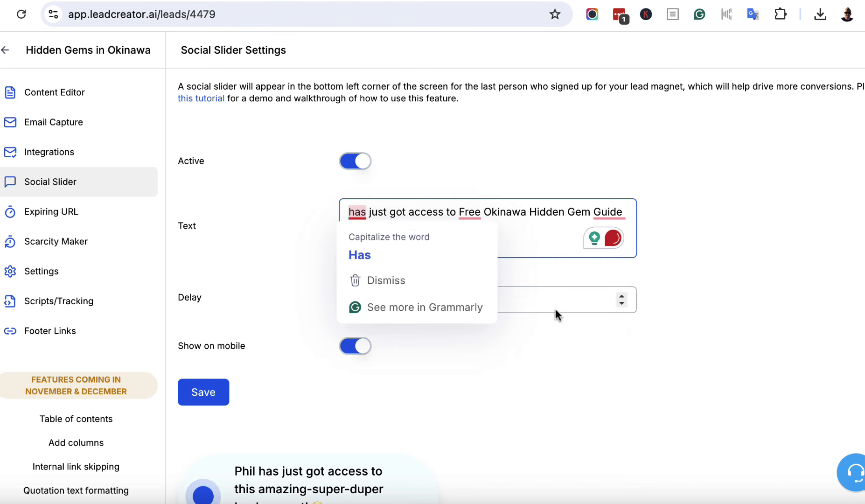
{"action": "left_click", "coordinate": [460, 213]}
{"action": "type", "text": "teh"}
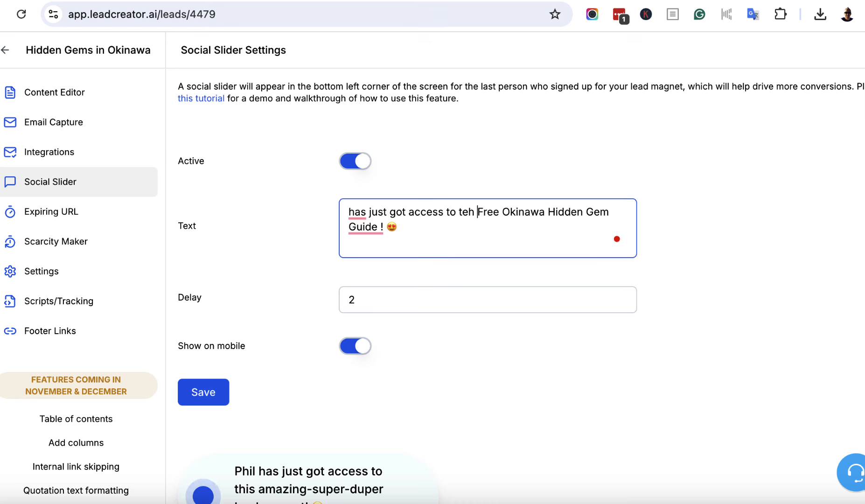
{"action": "key", "text": "BackSpace"}
{"action": "key", "text": "BackSpace"}
{"action": "type", "text": "he"}
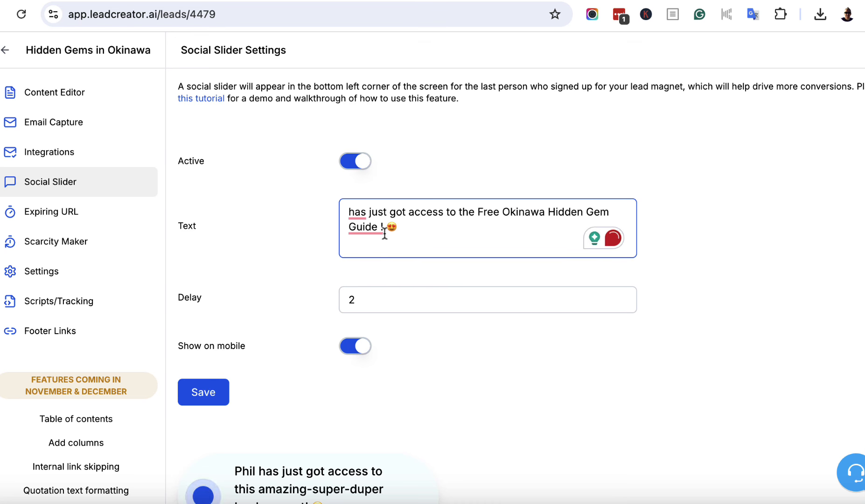
Remove the space before the exclamation mark in the social slider text and check the slider preview
{"action": "mouse_move", "coordinate": [384, 230]}
{"action": "left_click", "coordinate": [373, 268]}
{"action": "scroll", "coordinate": [448, 354], "scroll_direction": "down", "scroll_amount": 3}
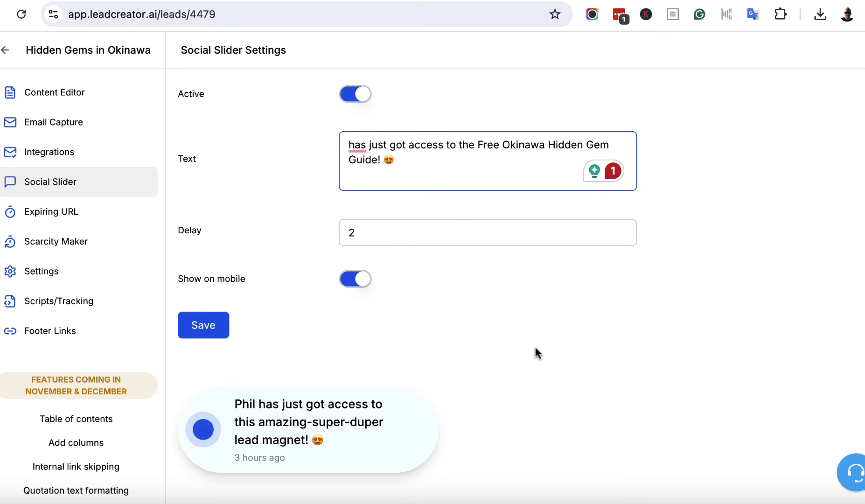
{"action": "scroll", "coordinate": [535, 349], "scroll_direction": "up", "scroll_amount": 3}
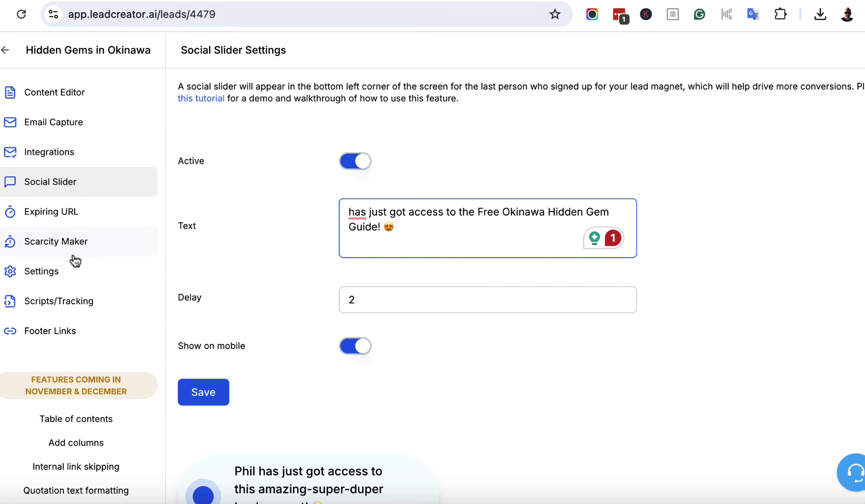
In the lead magnet's settings, choose the domain japaninsider.club and enter okinawa-guide as the slug
{"action": "left_click", "coordinate": [61, 273]}
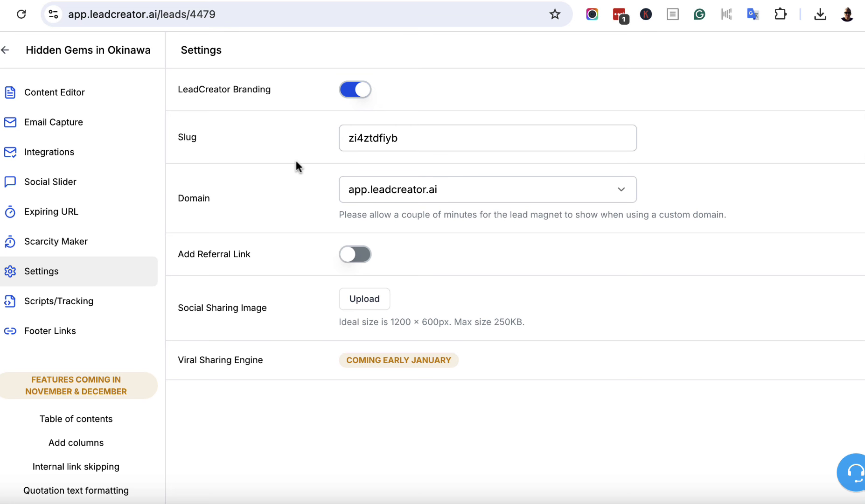
{"action": "left_click", "coordinate": [367, 190]}
{"action": "left_click", "coordinate": [371, 247]}
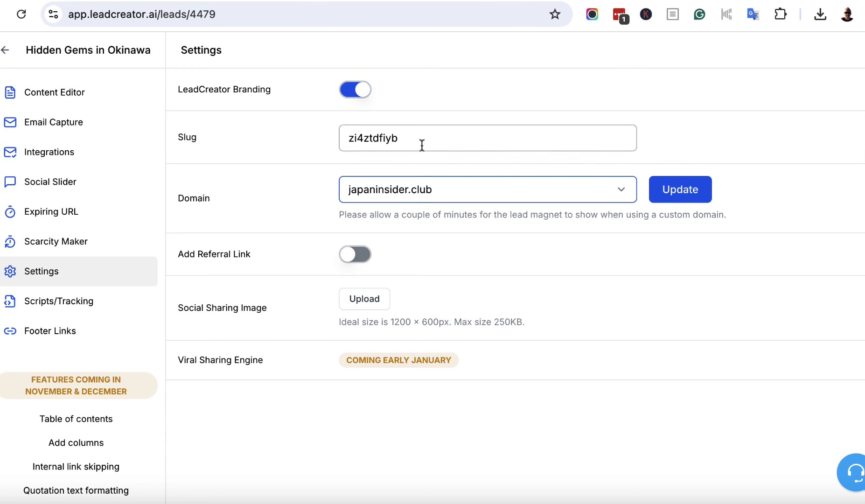
{"action": "left_click_drag", "start_coordinate": [421, 143], "coordinate": [308, 135]}
{"action": "type", "text": "okin"}
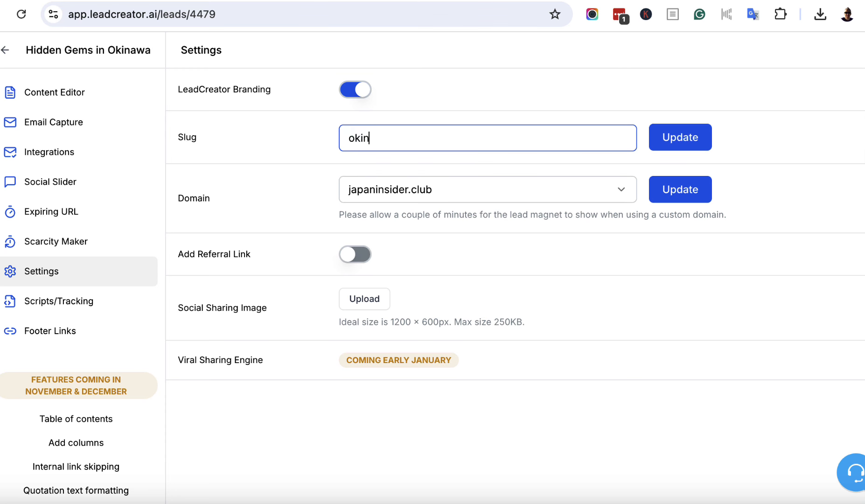
{"action": "type", "text": "awa-guide"}
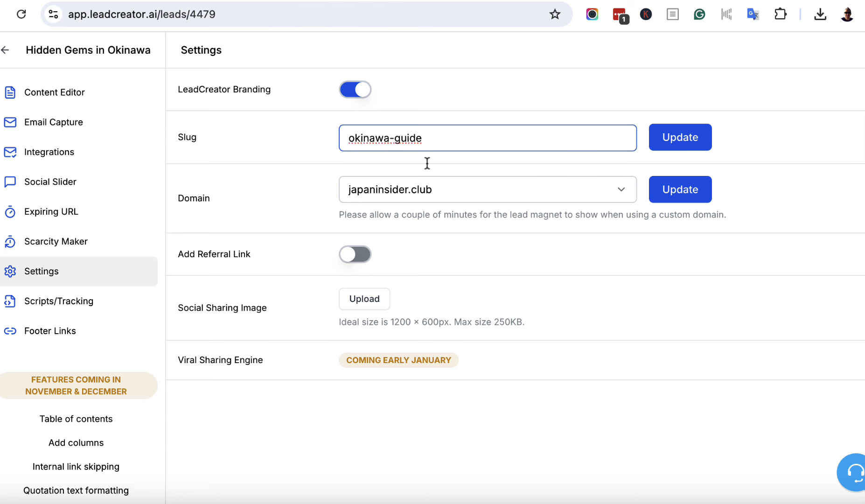
Turn off LeadCreator branding and save the updated slug and domain
{"action": "left_click", "coordinate": [698, 148]}
{"action": "left_click", "coordinate": [349, 93]}
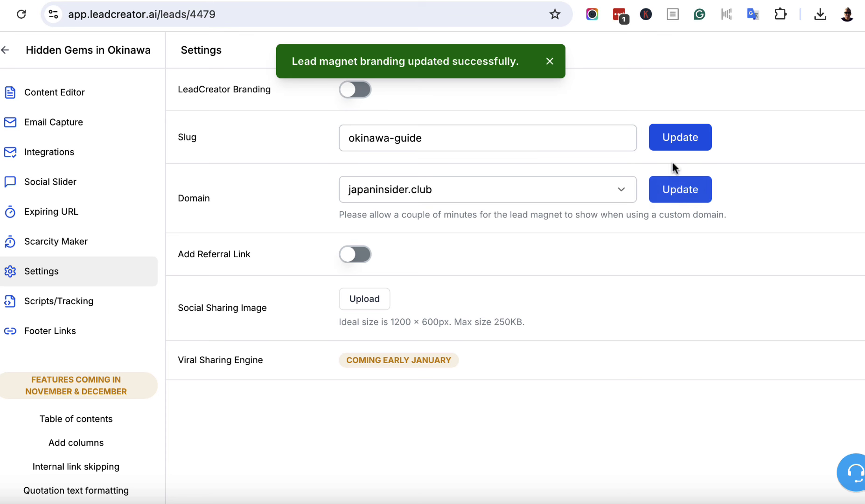
{"action": "left_click", "coordinate": [679, 140]}
{"action": "left_click", "coordinate": [674, 190]}
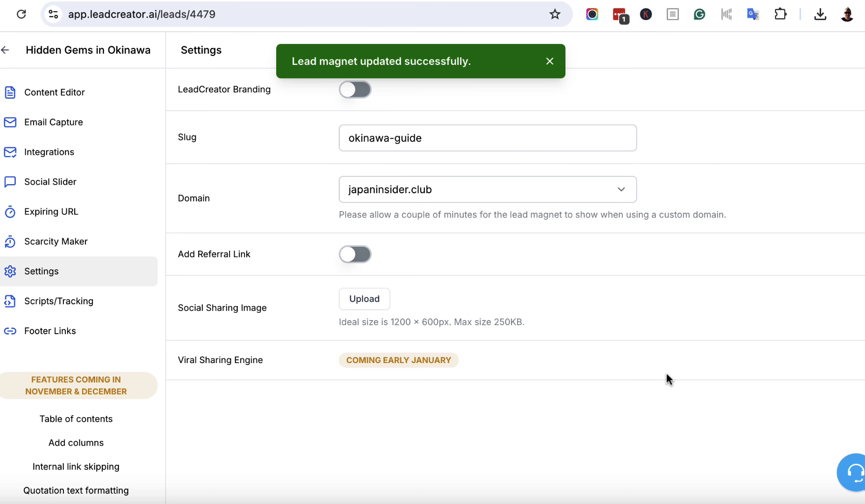
Return to the lead magnet's content, publish it and open the published version for viewing
{"action": "left_click", "coordinate": [83, 91]}
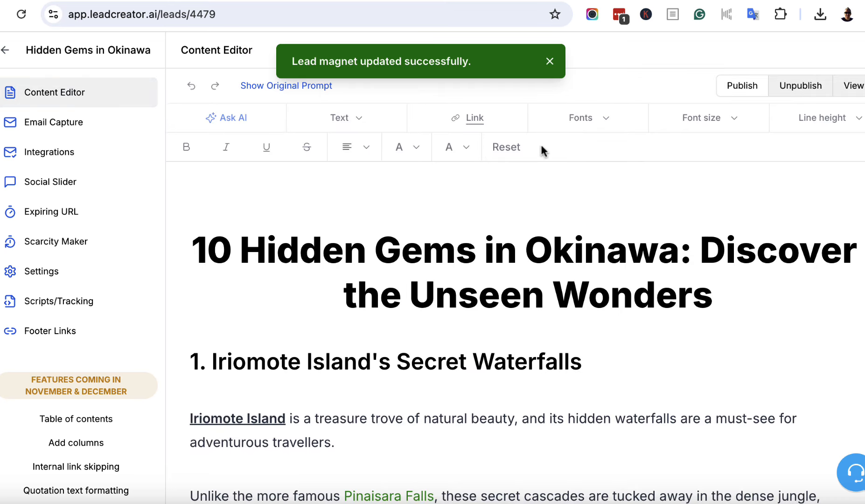
{"action": "left_click", "coordinate": [743, 86]}
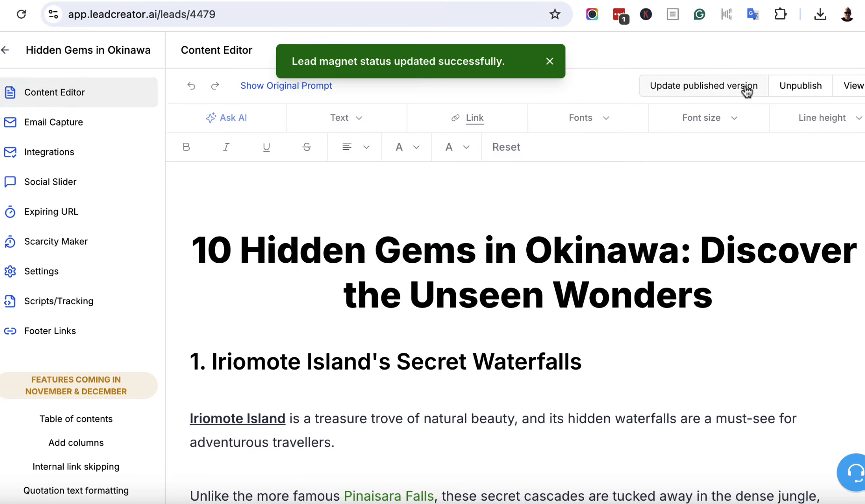
{"action": "left_click", "coordinate": [853, 87]}
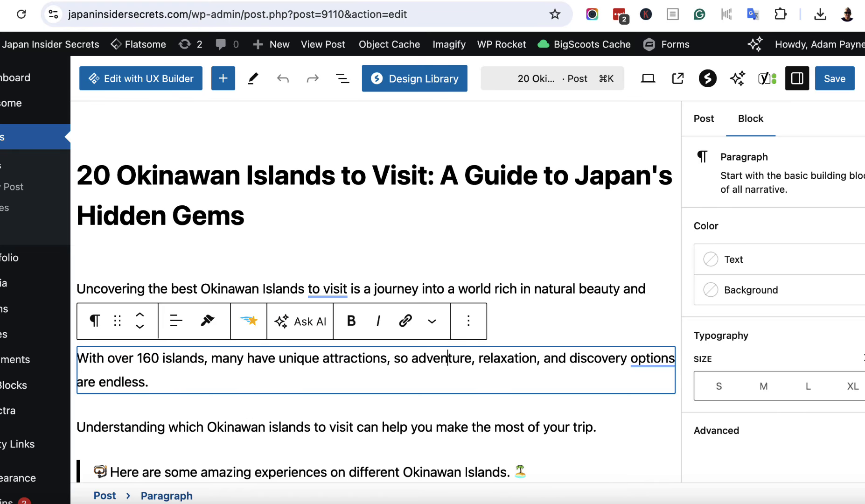
On the Japan Insider Secrets site, find the free guide button in the "20 Okinawan Islands to Visit" post and open its linked guide
{"action": "scroll", "coordinate": [412, 289], "scroll_direction": "down", "scroll_amount": 5}
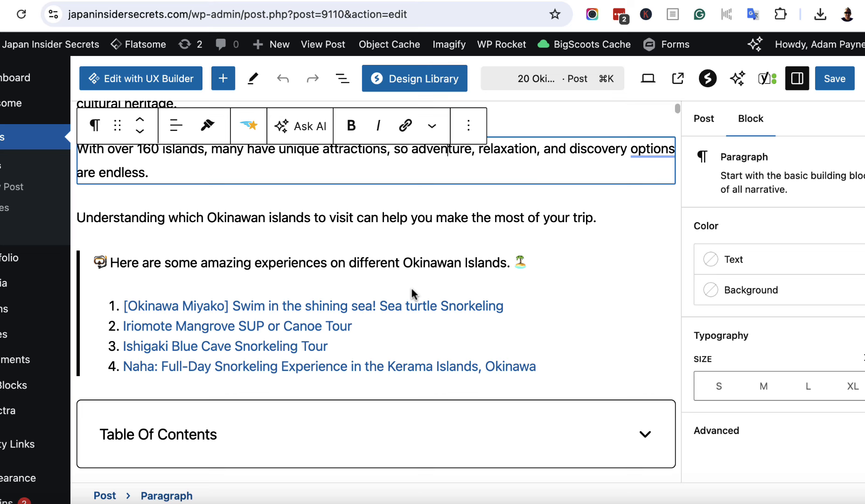
{"action": "scroll", "coordinate": [412, 286], "scroll_direction": "up", "scroll_amount": 3}
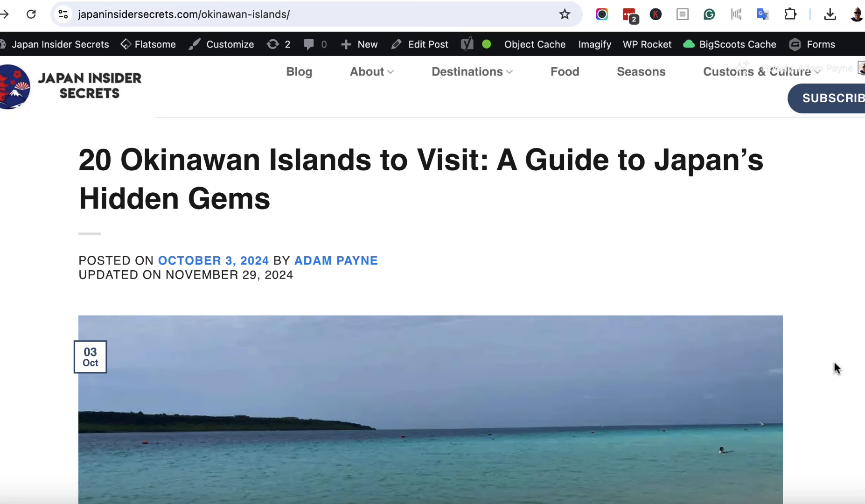
{"action": "scroll", "coordinate": [834, 364], "scroll_direction": "down", "scroll_amount": 10}
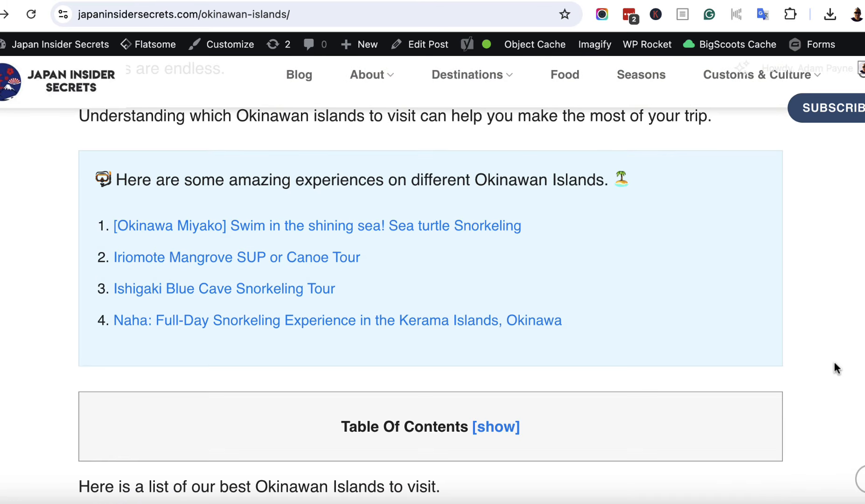
{"action": "scroll", "coordinate": [834, 364], "scroll_direction": "down", "scroll_amount": 15}
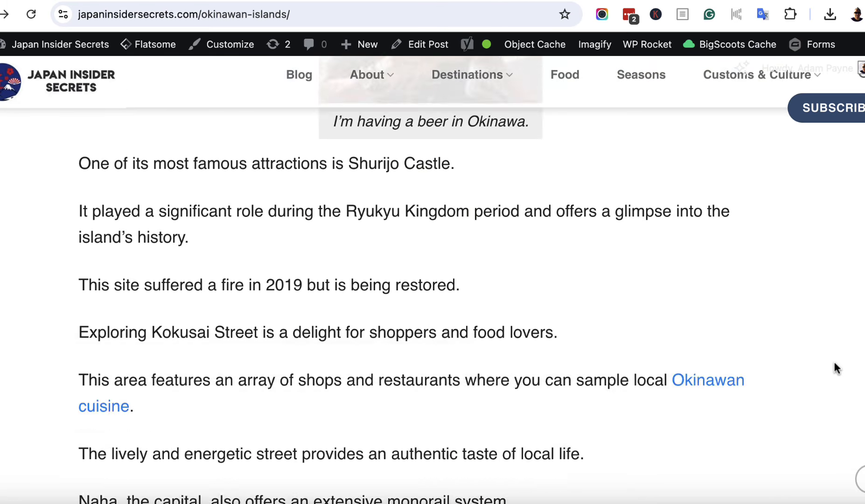
{"action": "scroll", "coordinate": [835, 363], "scroll_direction": "down", "scroll_amount": 9}
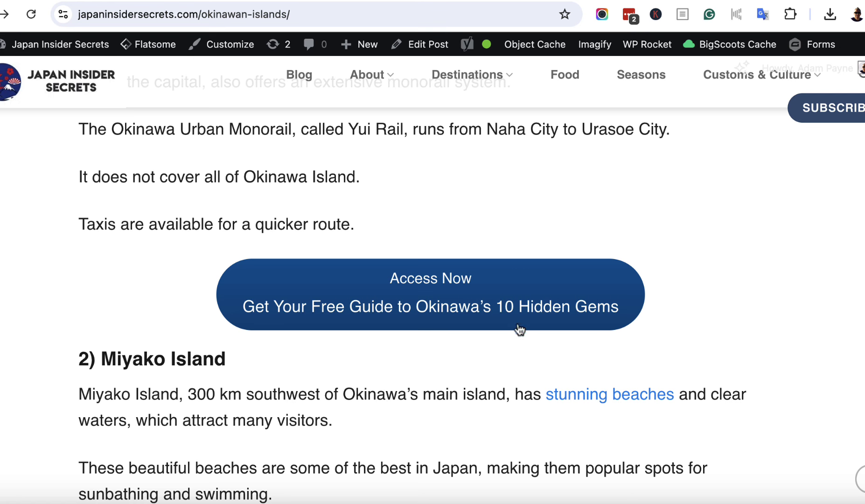
{"action": "left_click", "coordinate": [474, 290]}
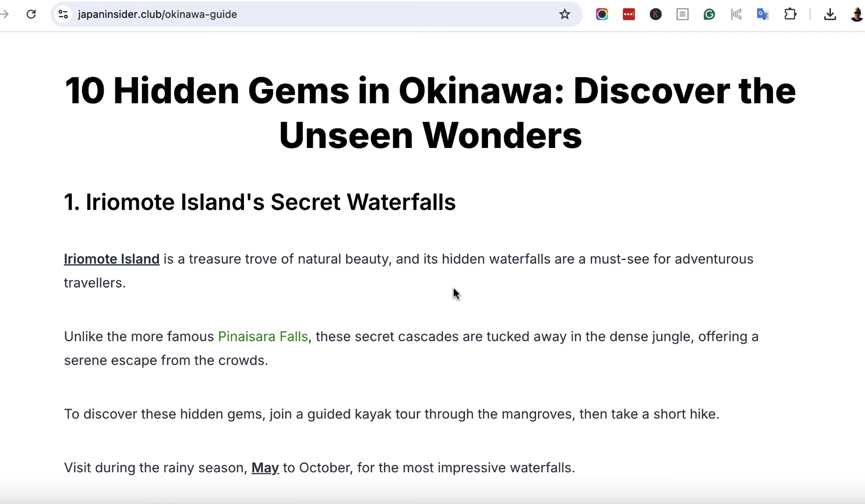